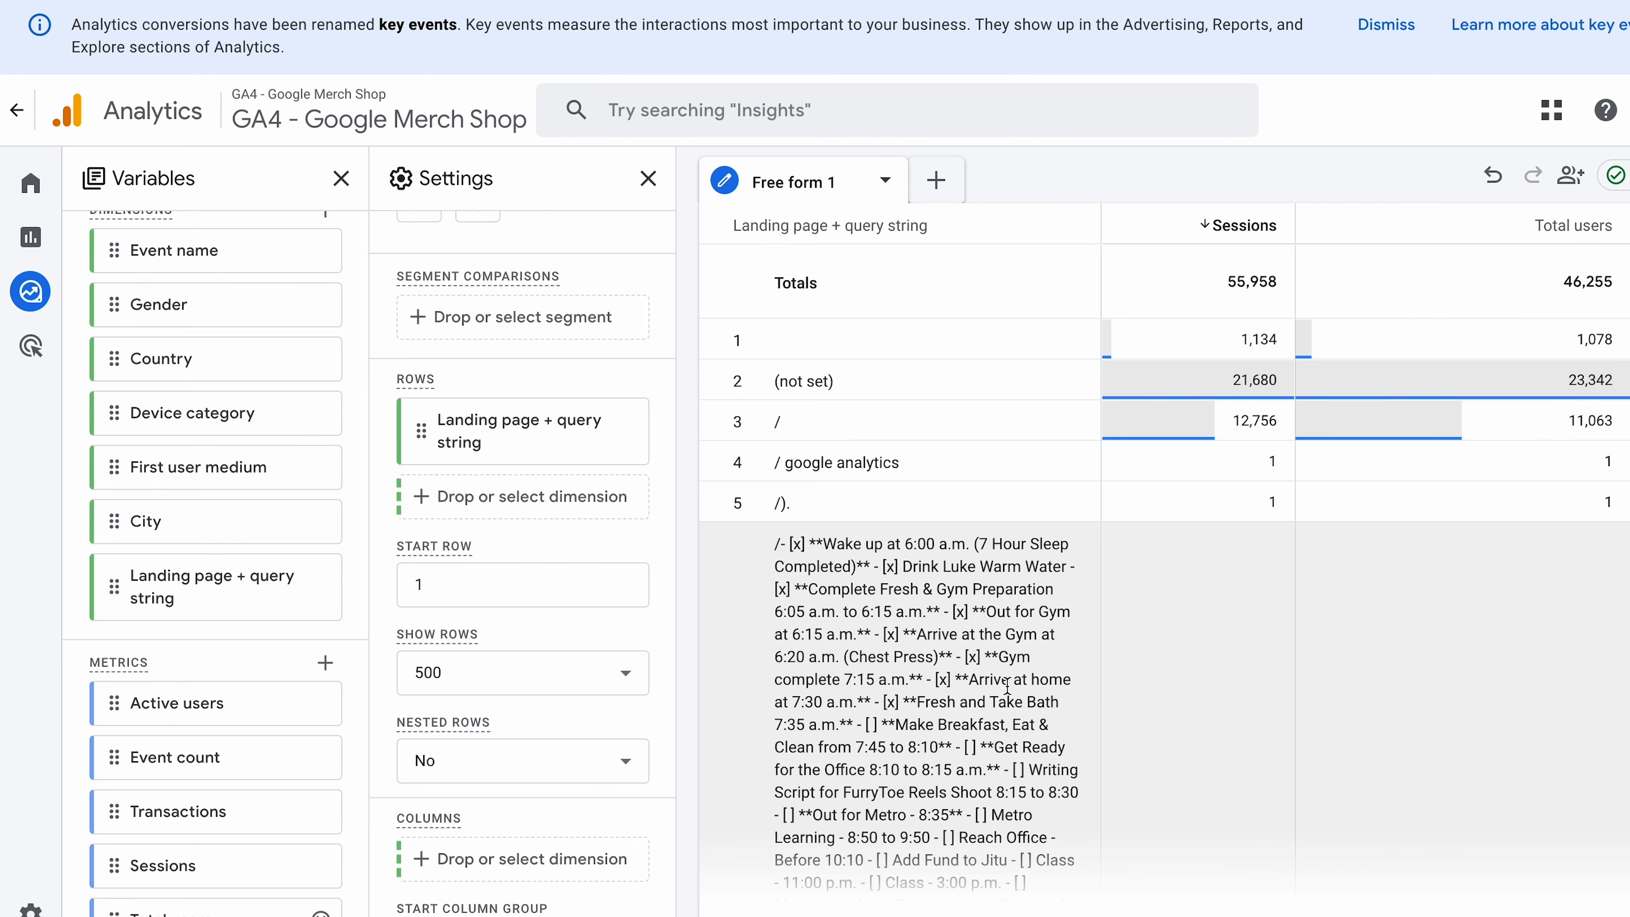
- Import the Purchase revenue metric into the exploration and add it to the table's values
left_click(325, 663)
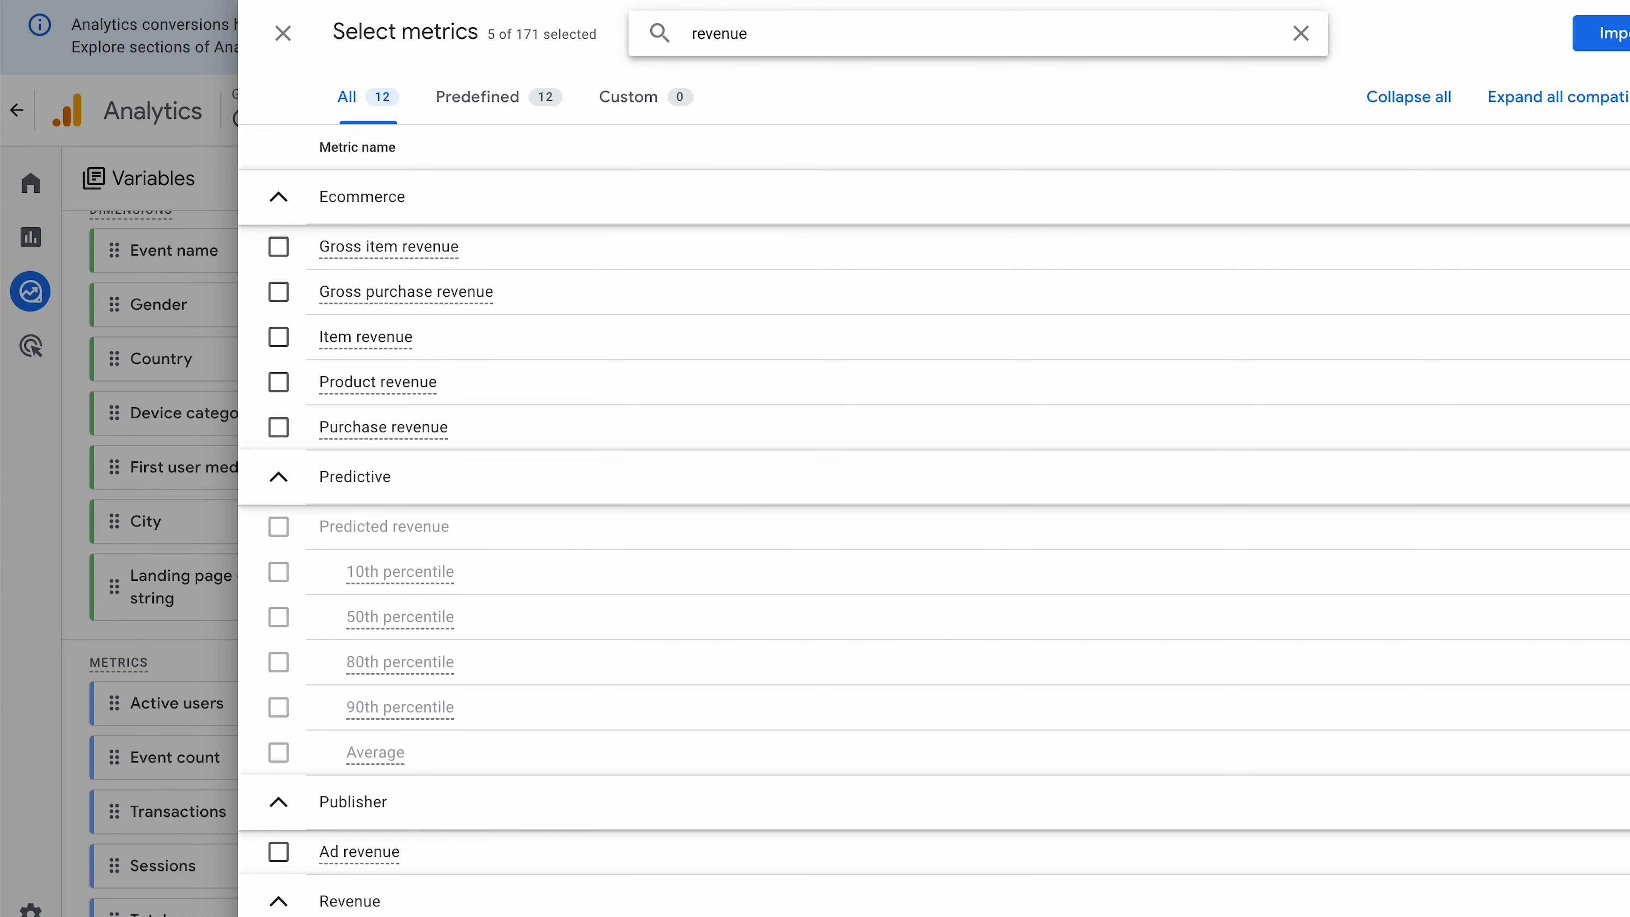
left_click(278, 427)
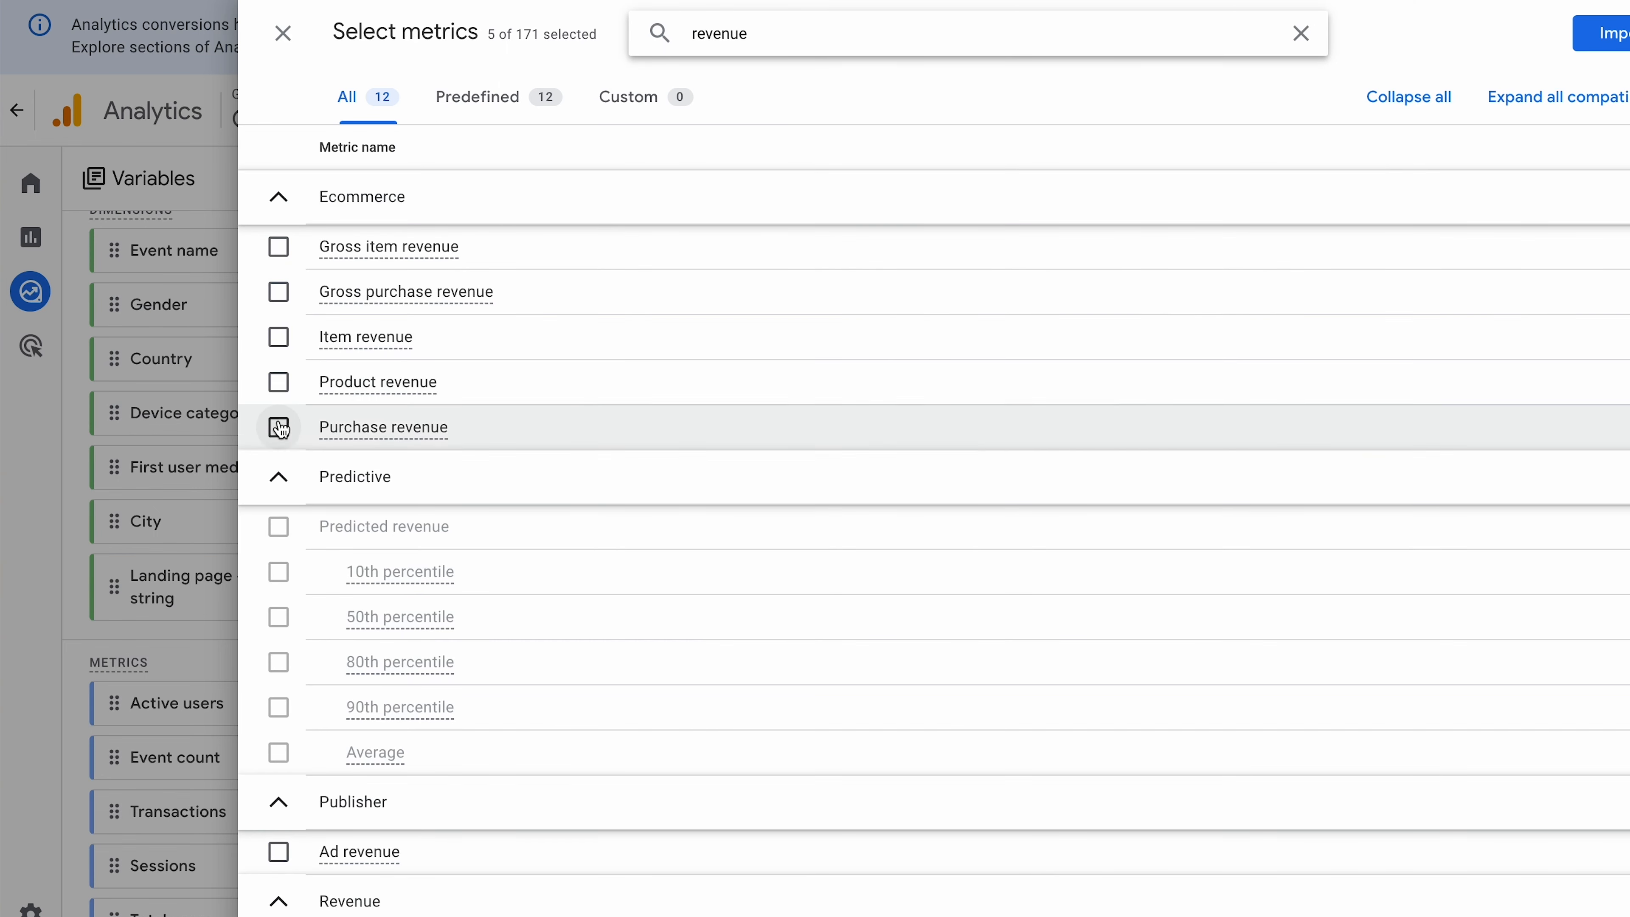
left_click(1604, 33)
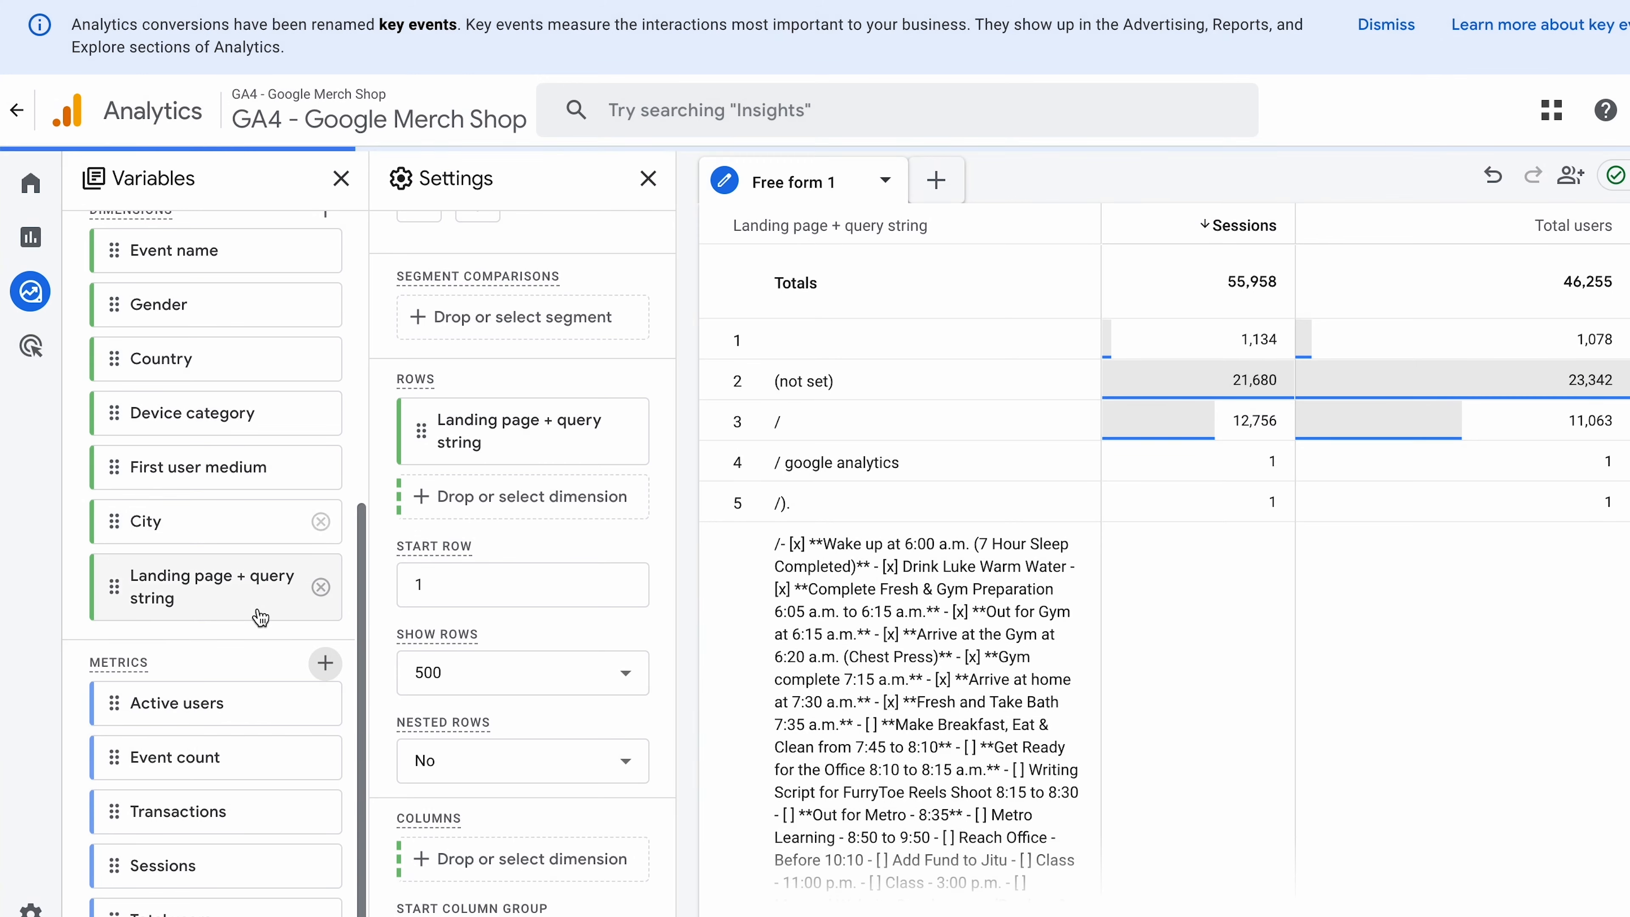
scroll(246, 847, "down", 1)
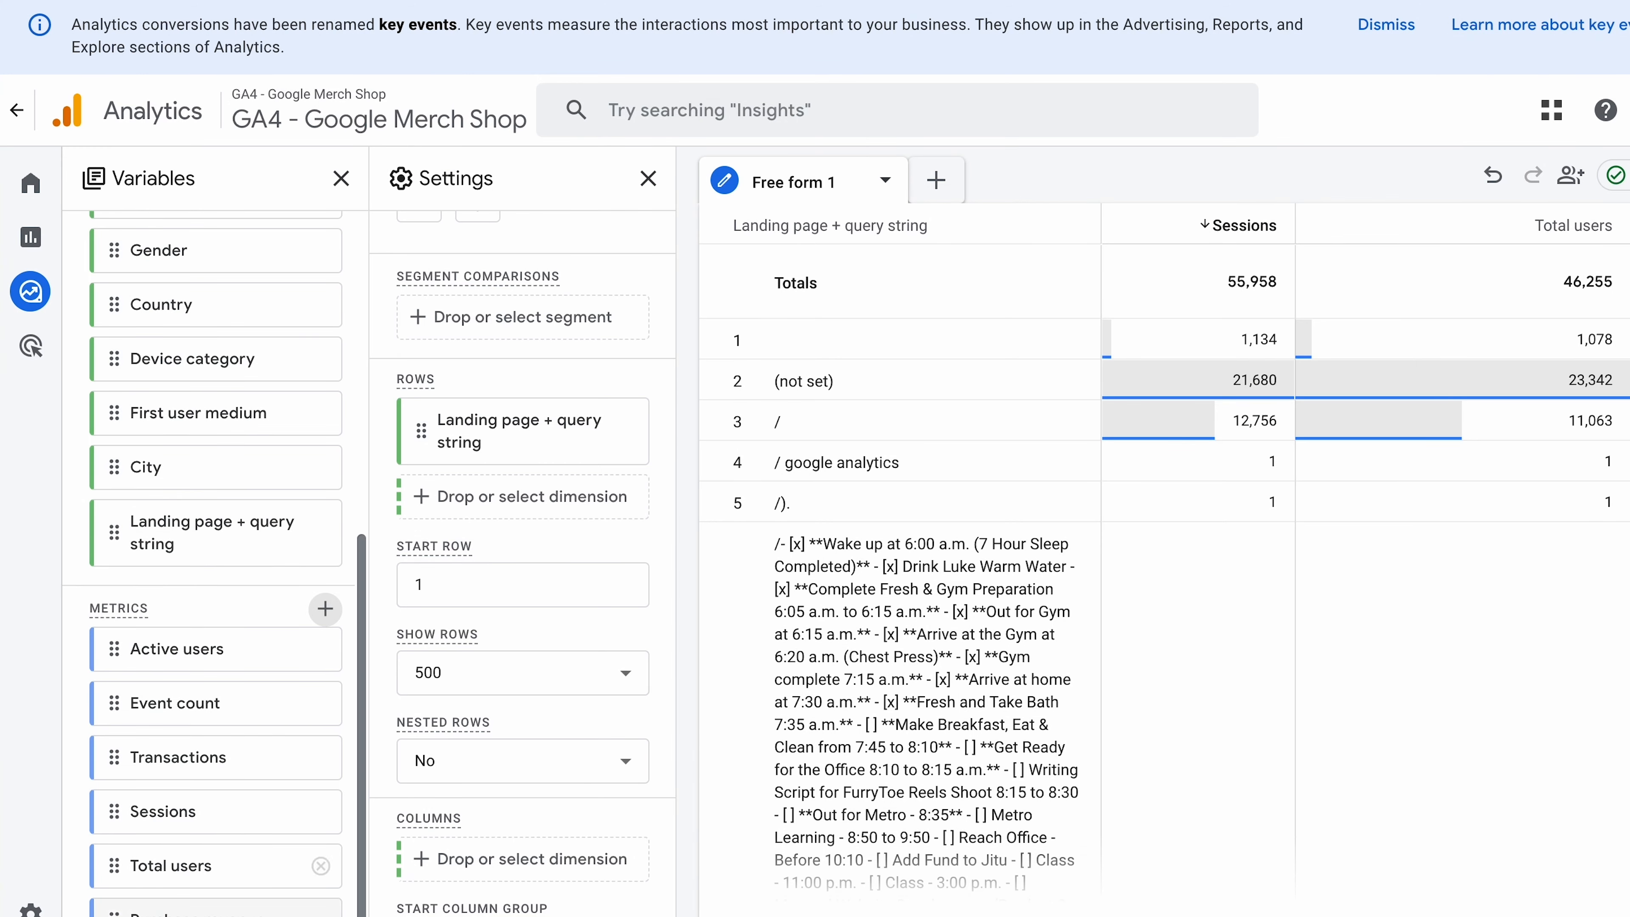
double_click(214, 914)
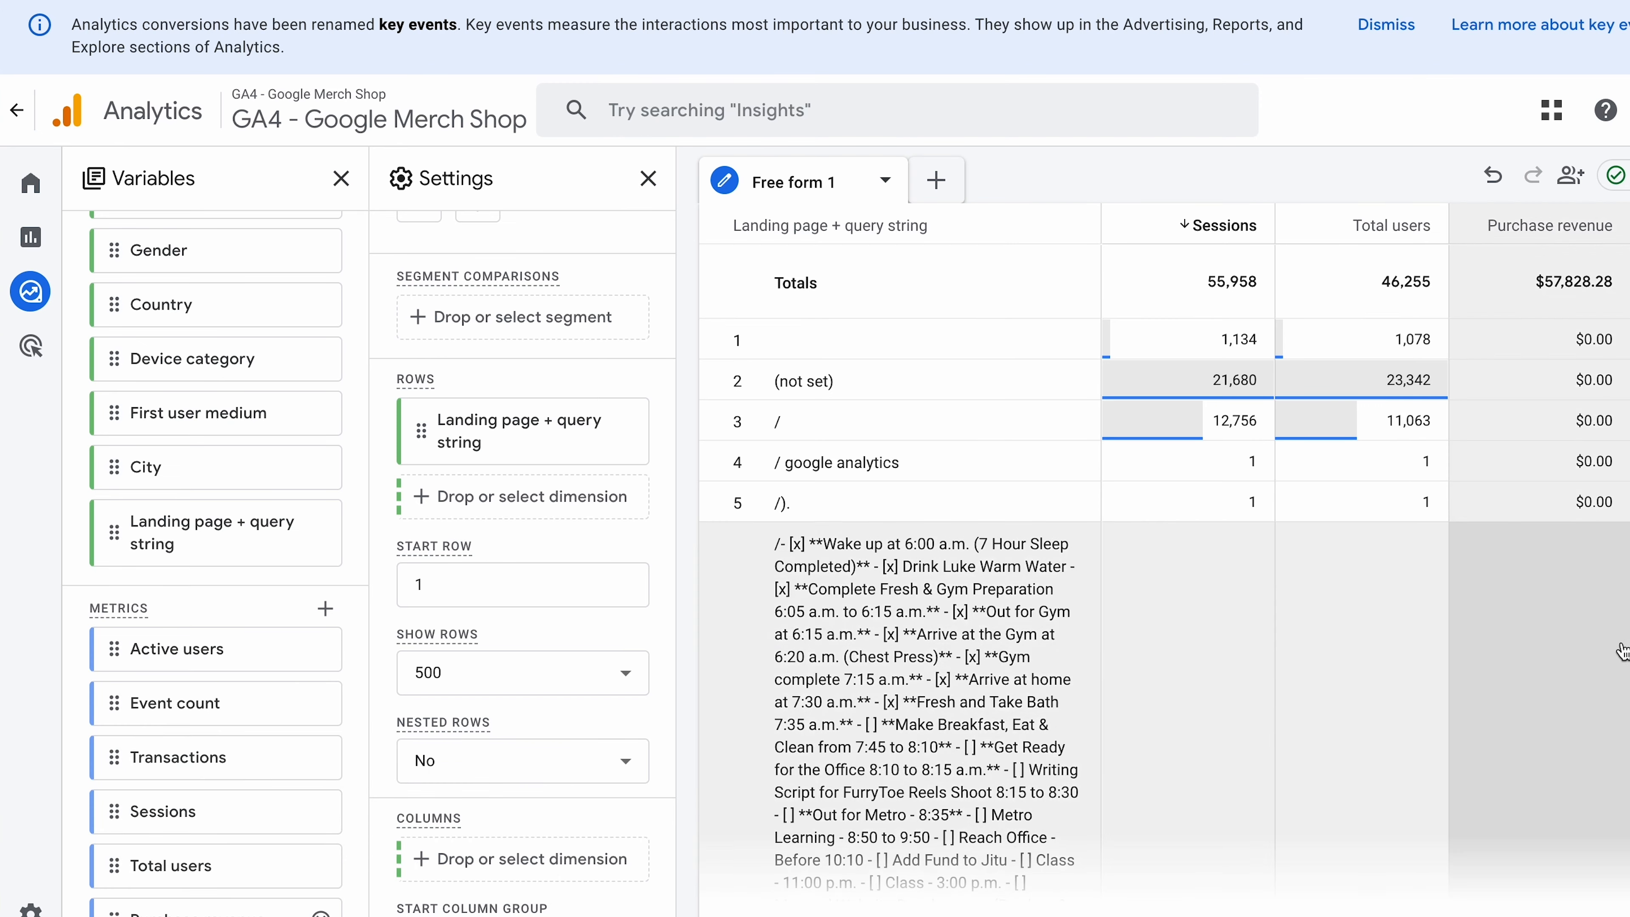
- Apply the Paid traffic segment as a segment comparison in the landing page table
scroll(1547, 662, "down", 10)
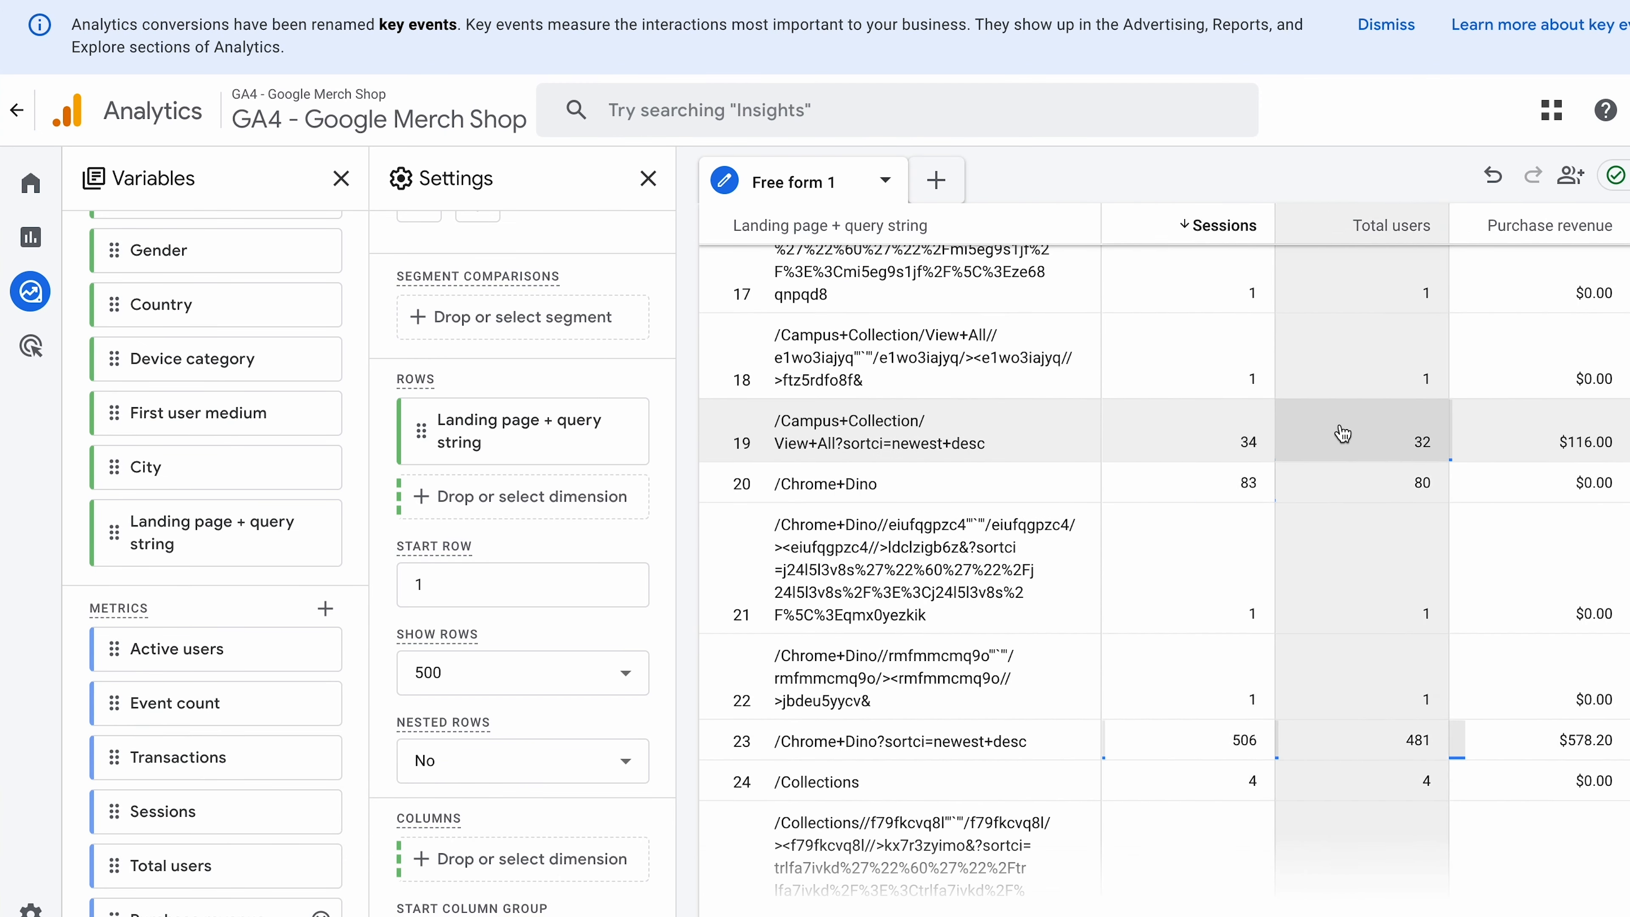
scroll(1309, 443, "up", 10)
scroll(1315, 443, "up", 3)
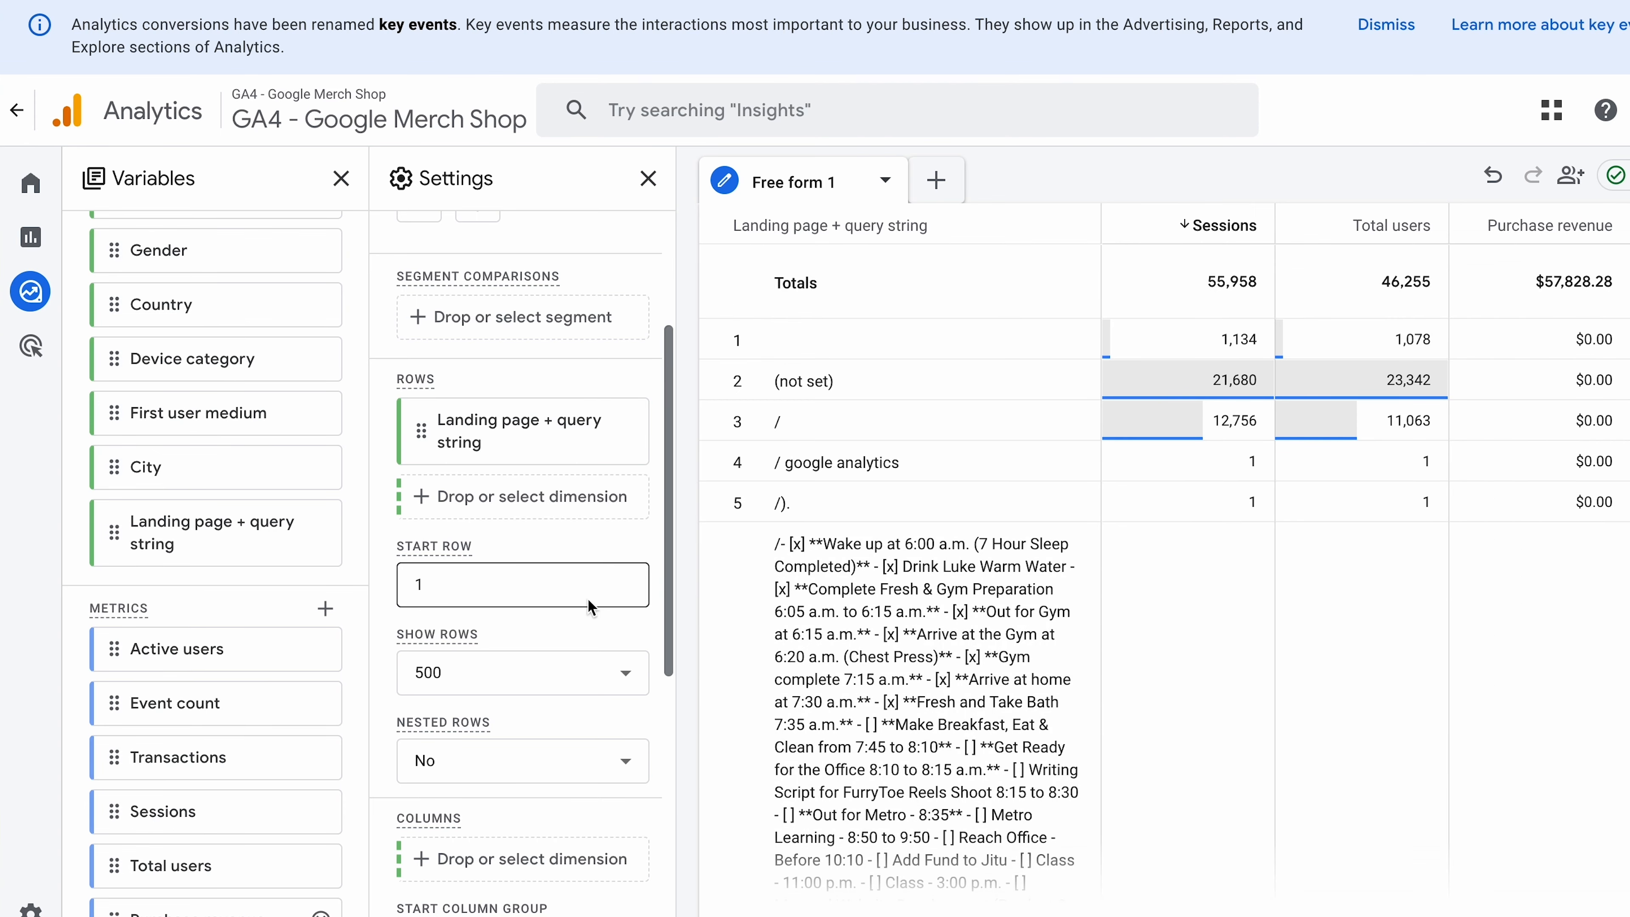
scroll(591, 607, "down", 5)
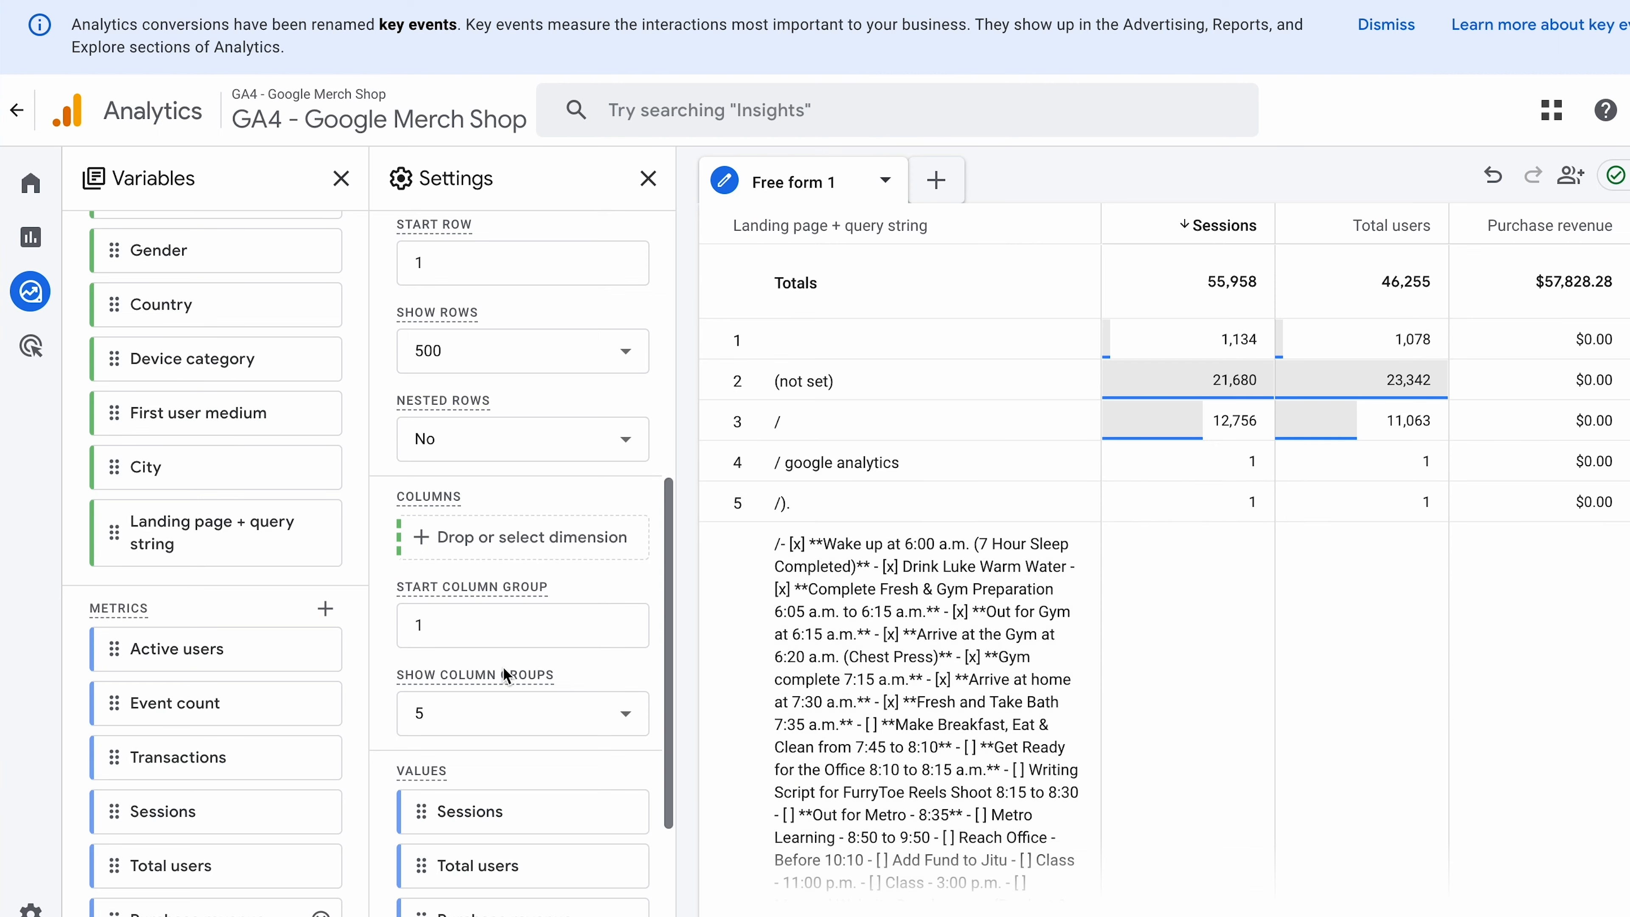
scroll(503, 666, "down", 4)
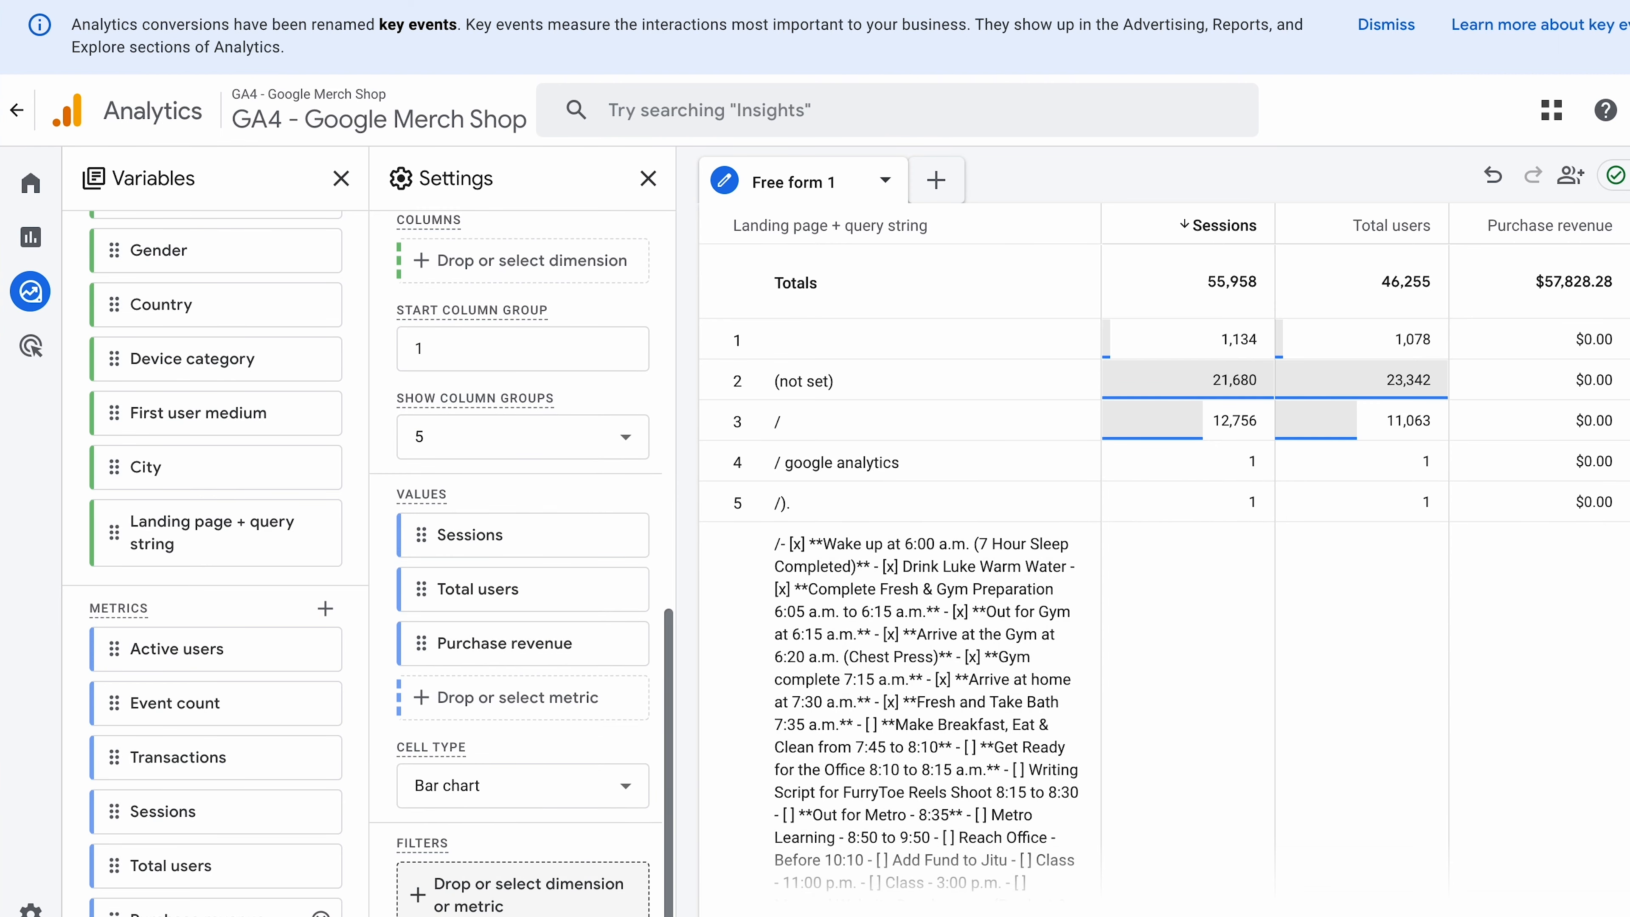
scroll(503, 667, "up", 9)
scroll(173, 368, "up", 9)
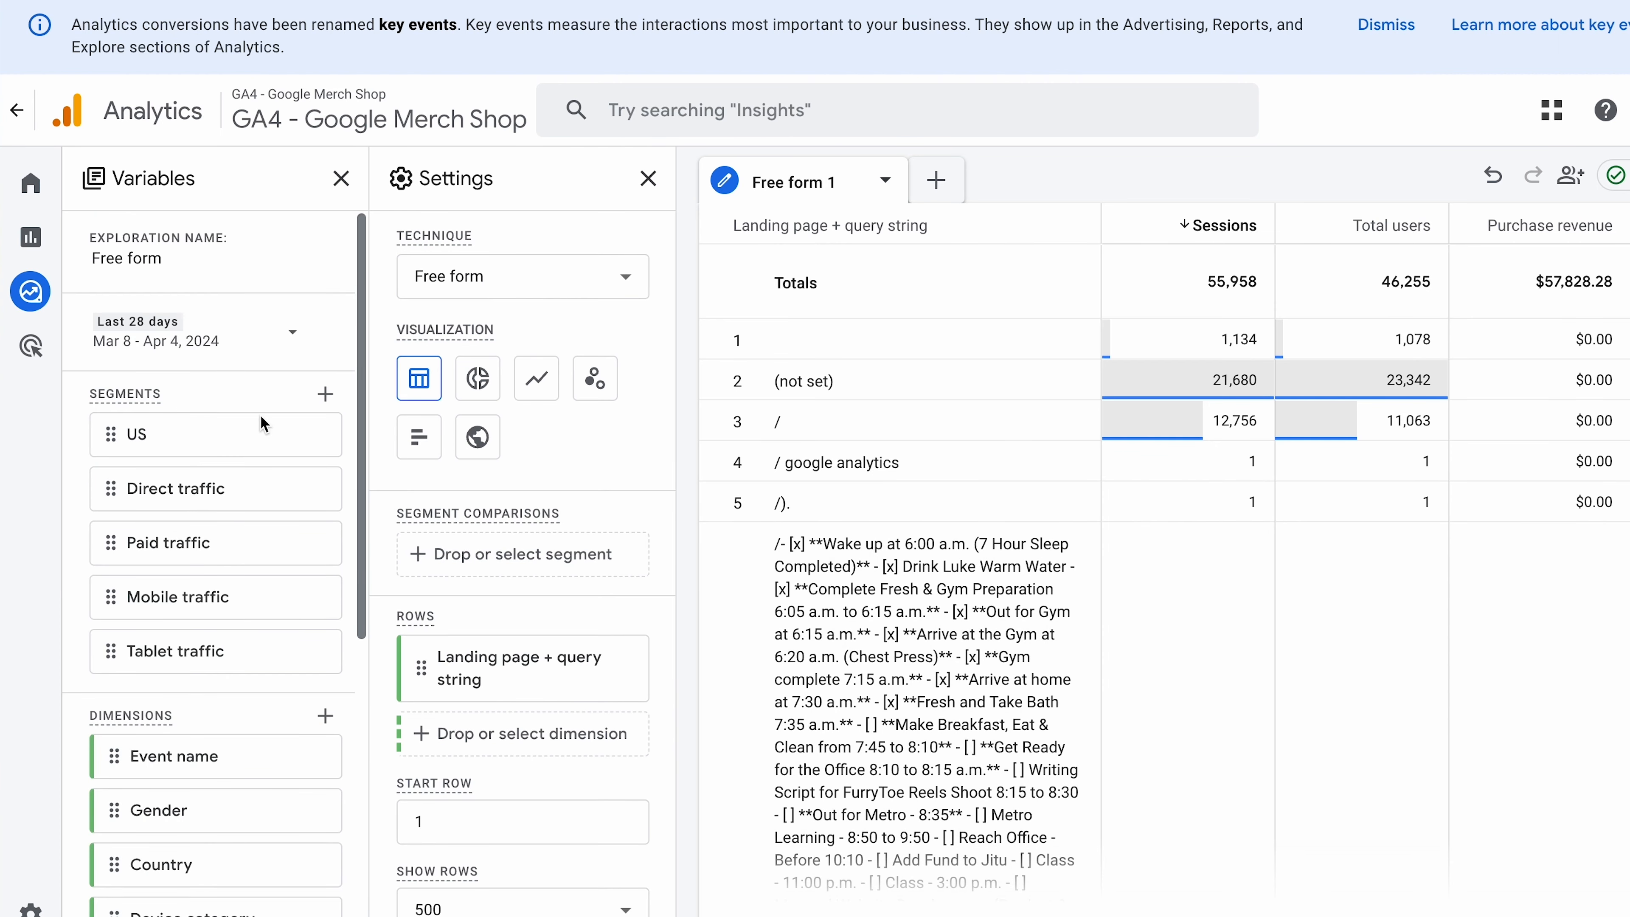
double_click(188, 547)
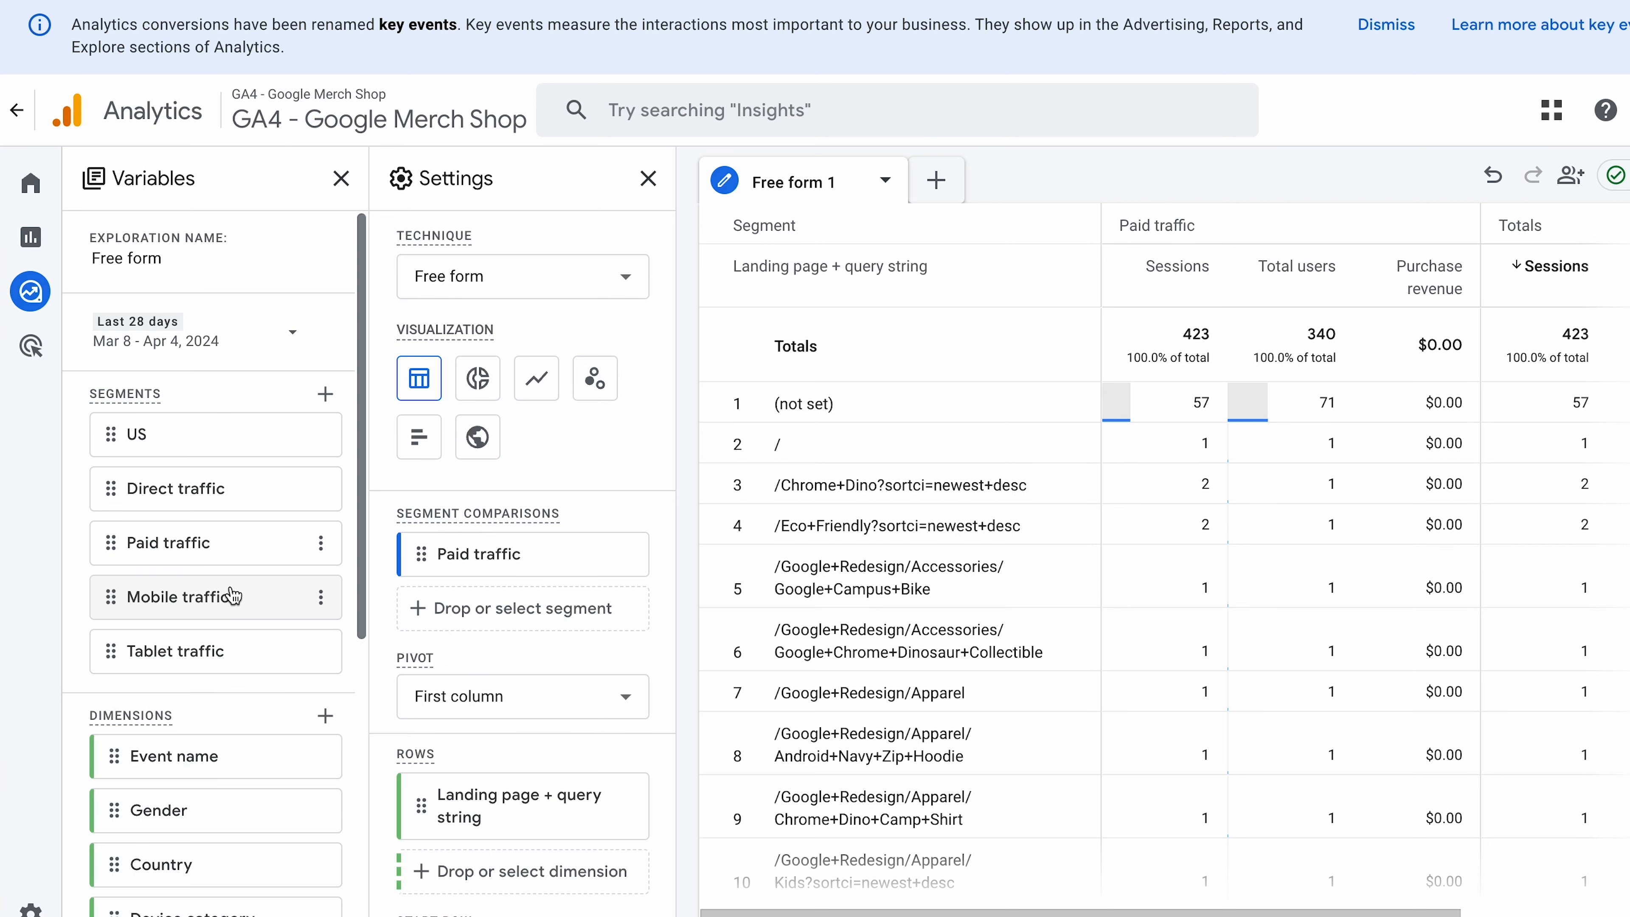
- Review the Paid traffic landing pages, sorting them by Purchase revenue first in descending and then in ascending order
scroll(233, 597, "down", 1)
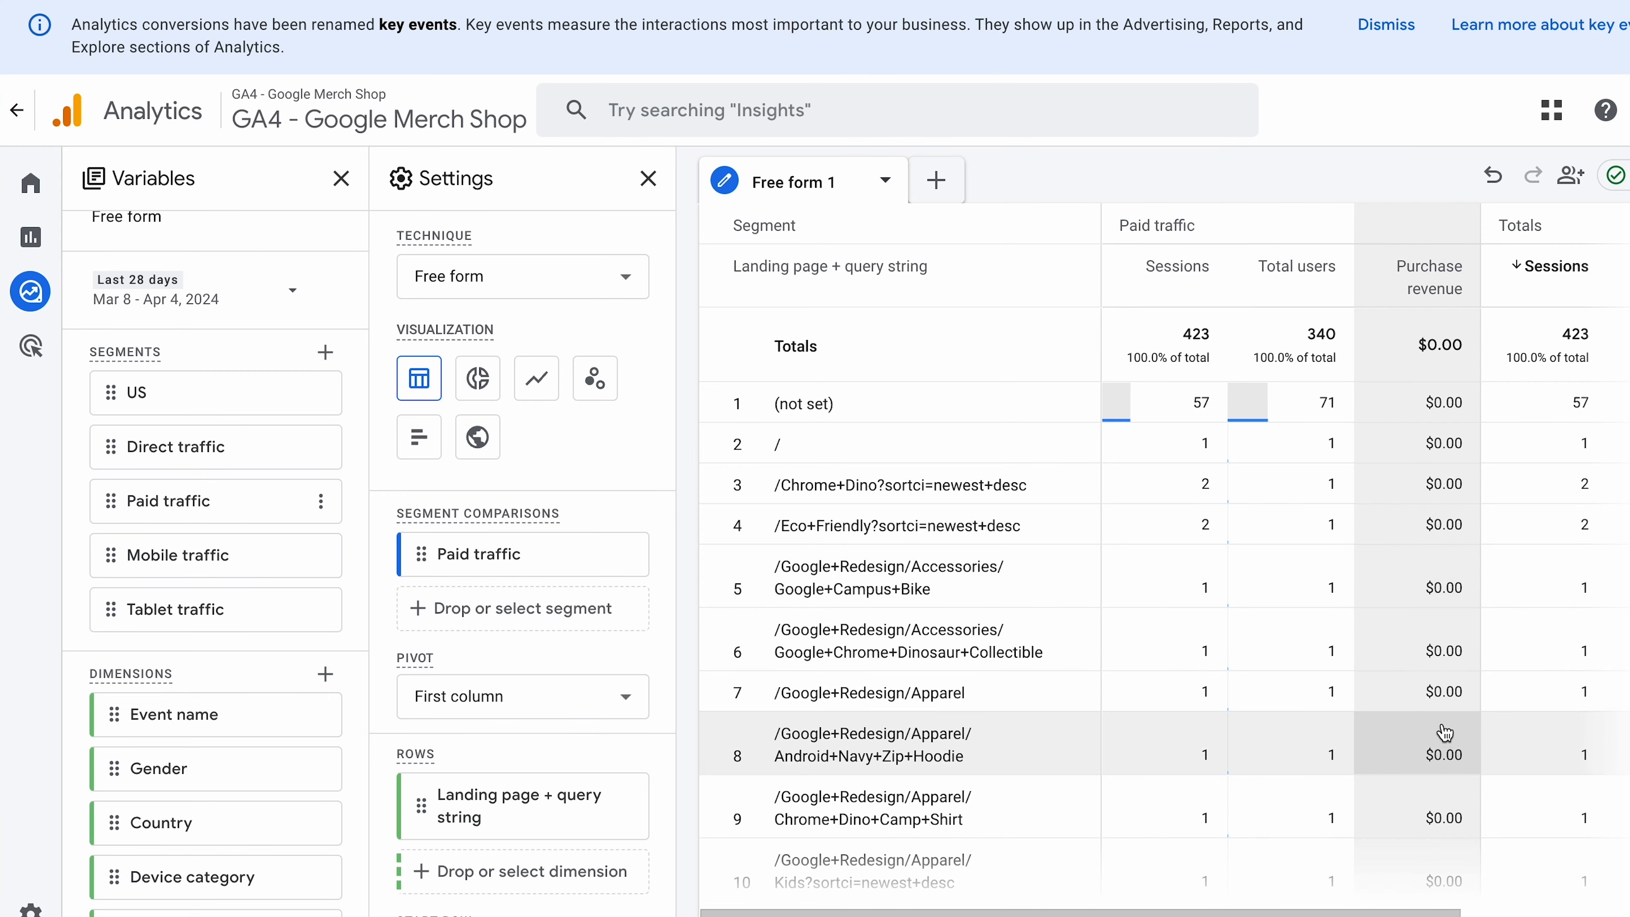
scroll(1446, 732, "down", 5)
scroll(1445, 732, "down", 4)
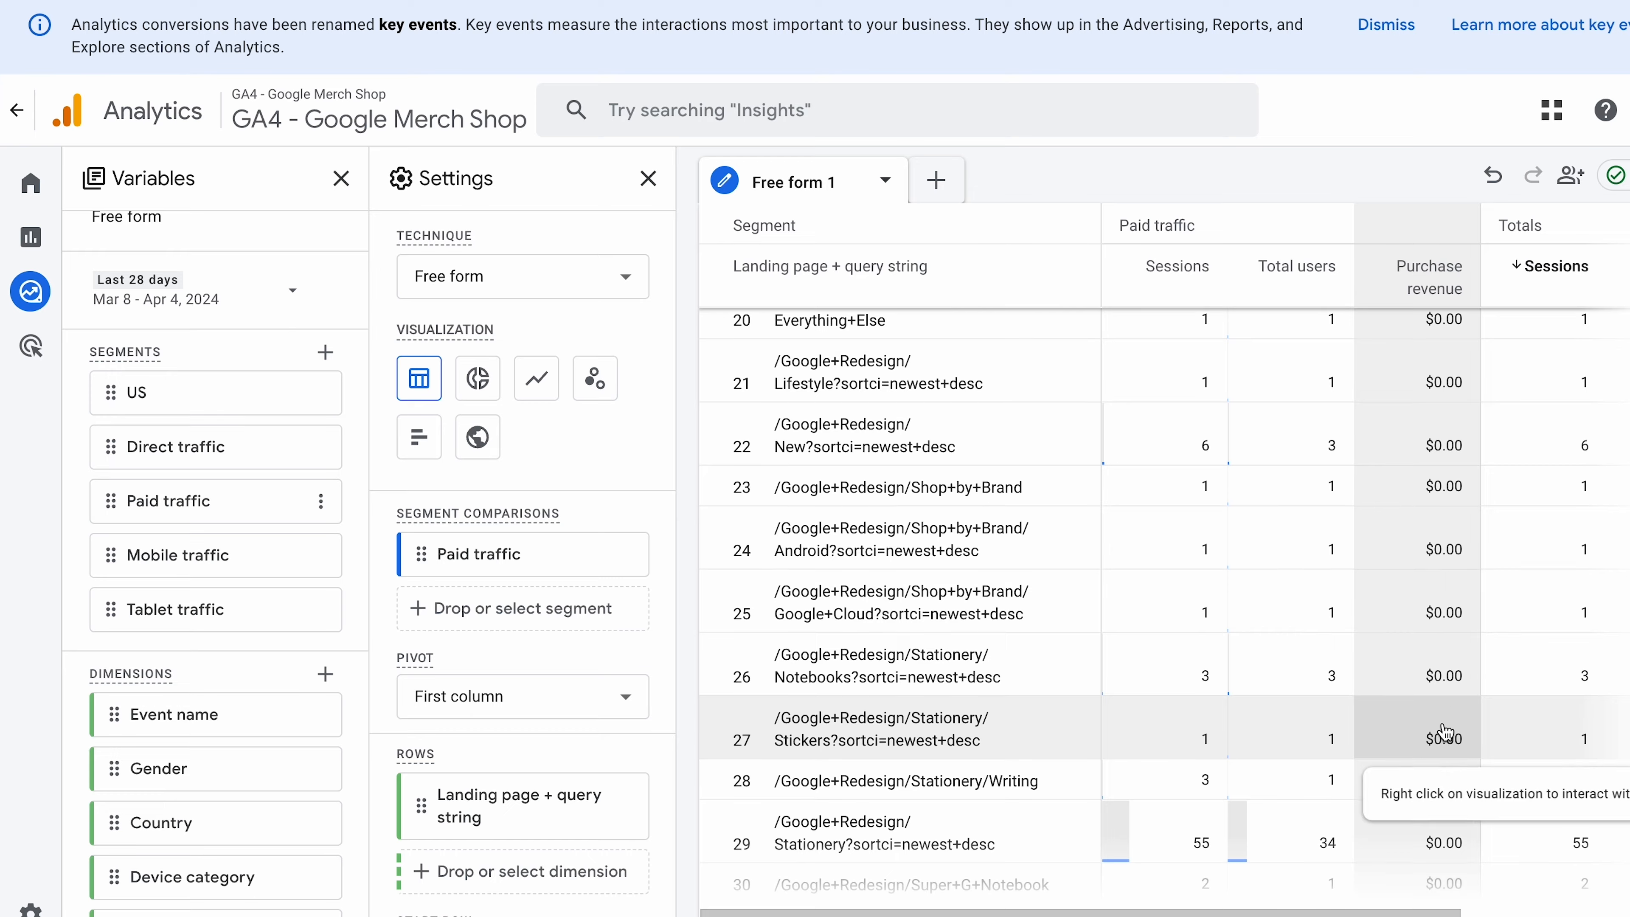
scroll(1445, 731, "down", 3)
scroll(1444, 729, "up", 10)
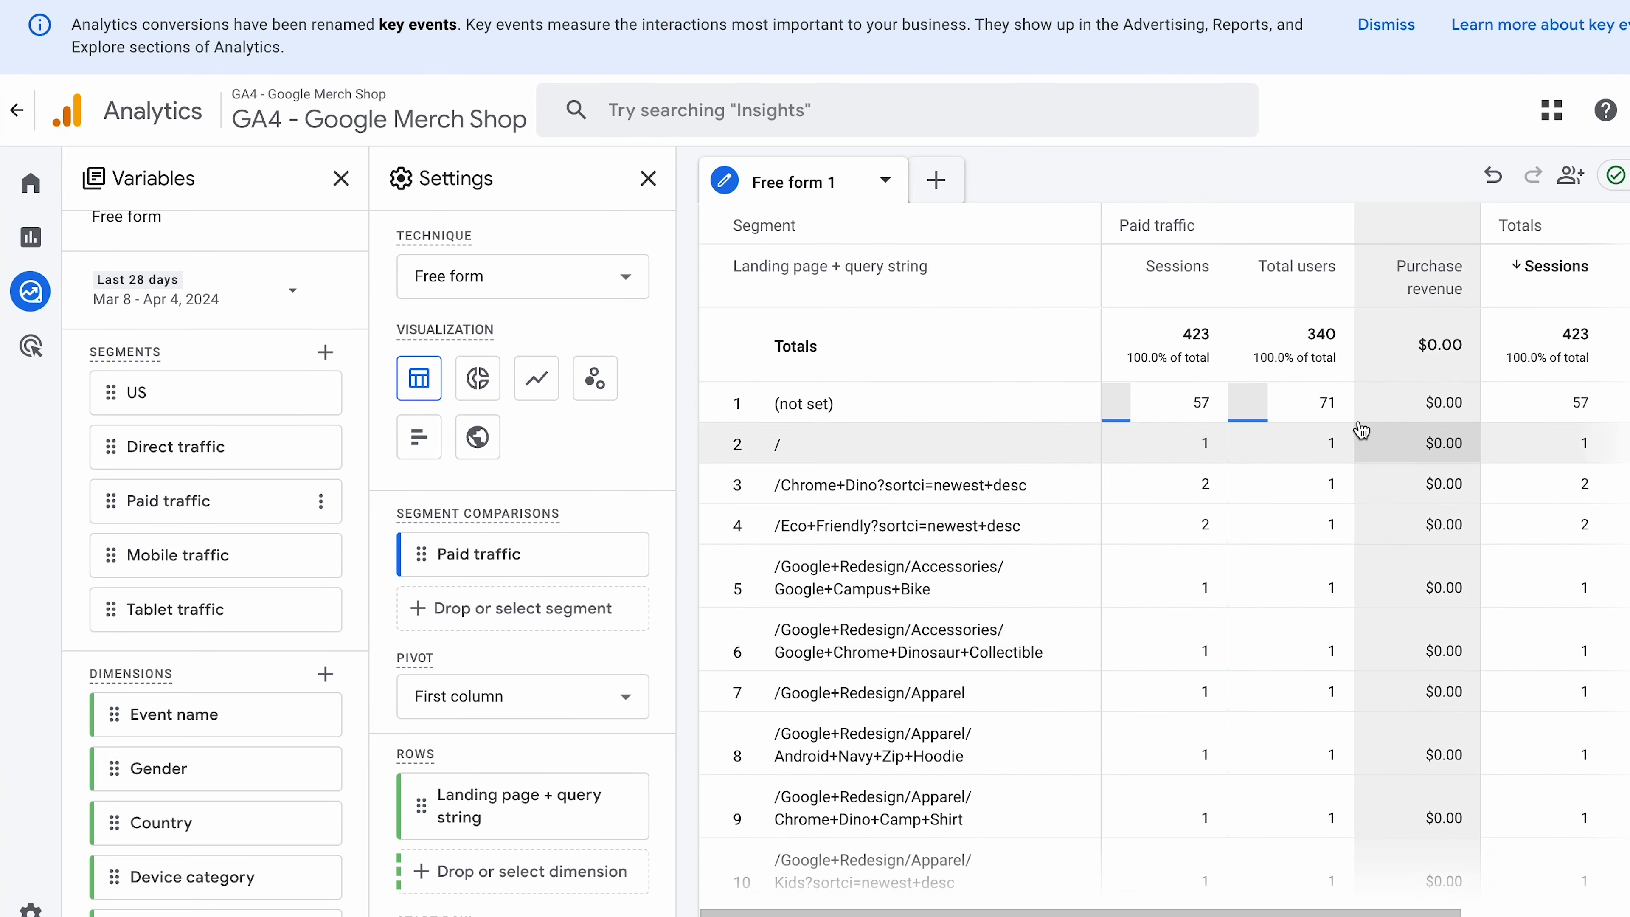
left_click(1390, 283)
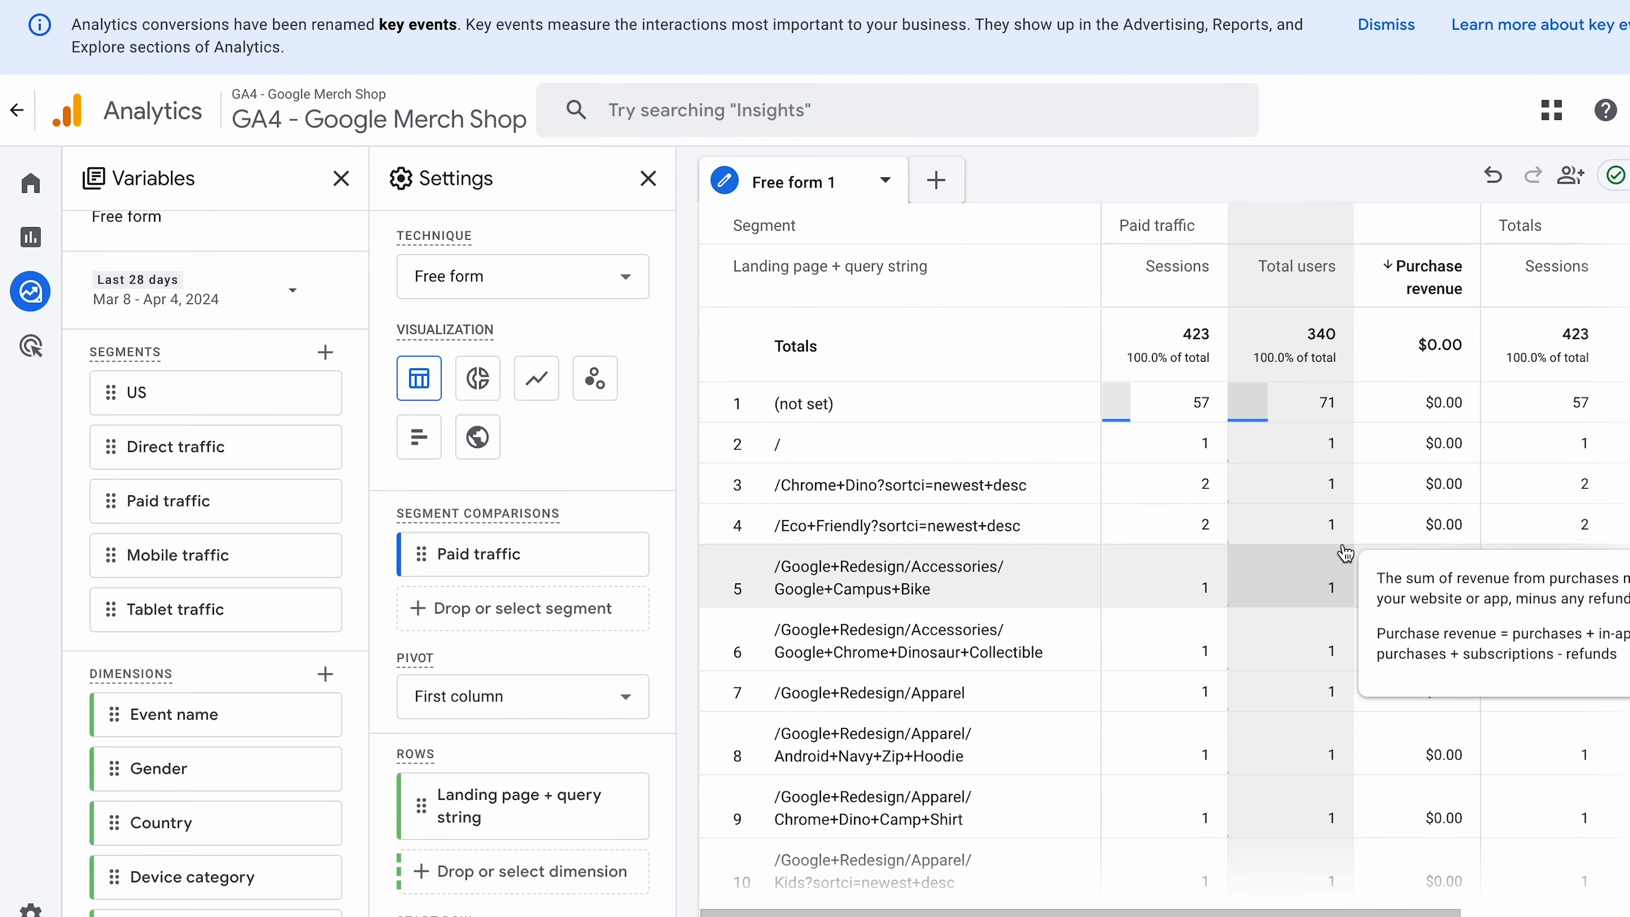
left_click(1388, 270)
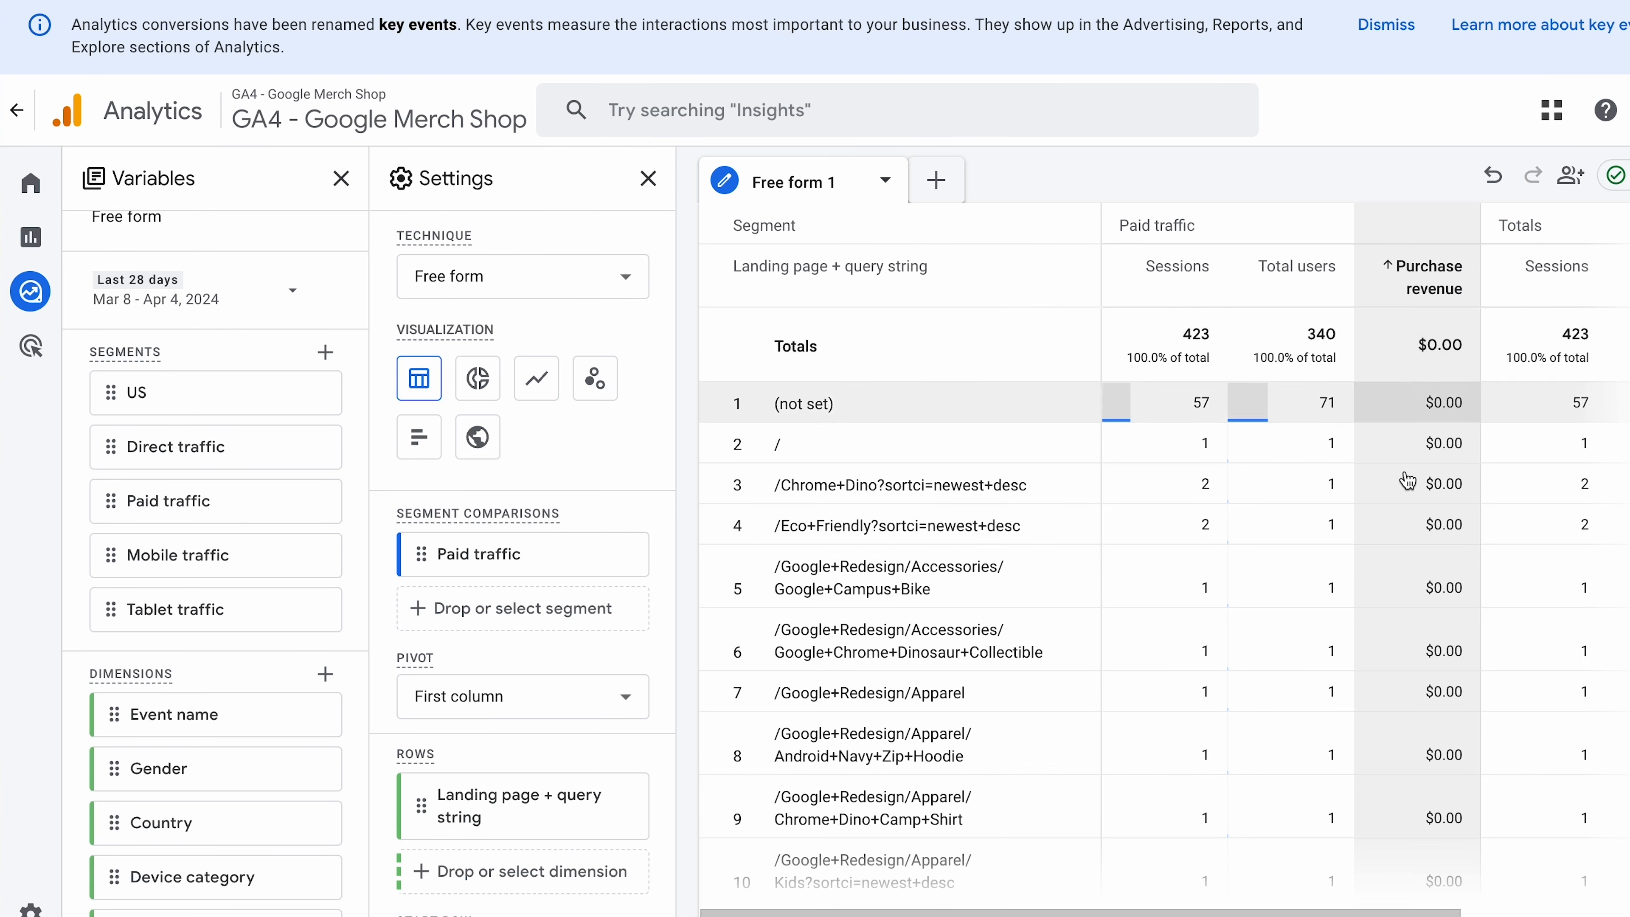
scroll(1412, 647, "down", 10)
scroll(1413, 644, "down", 9)
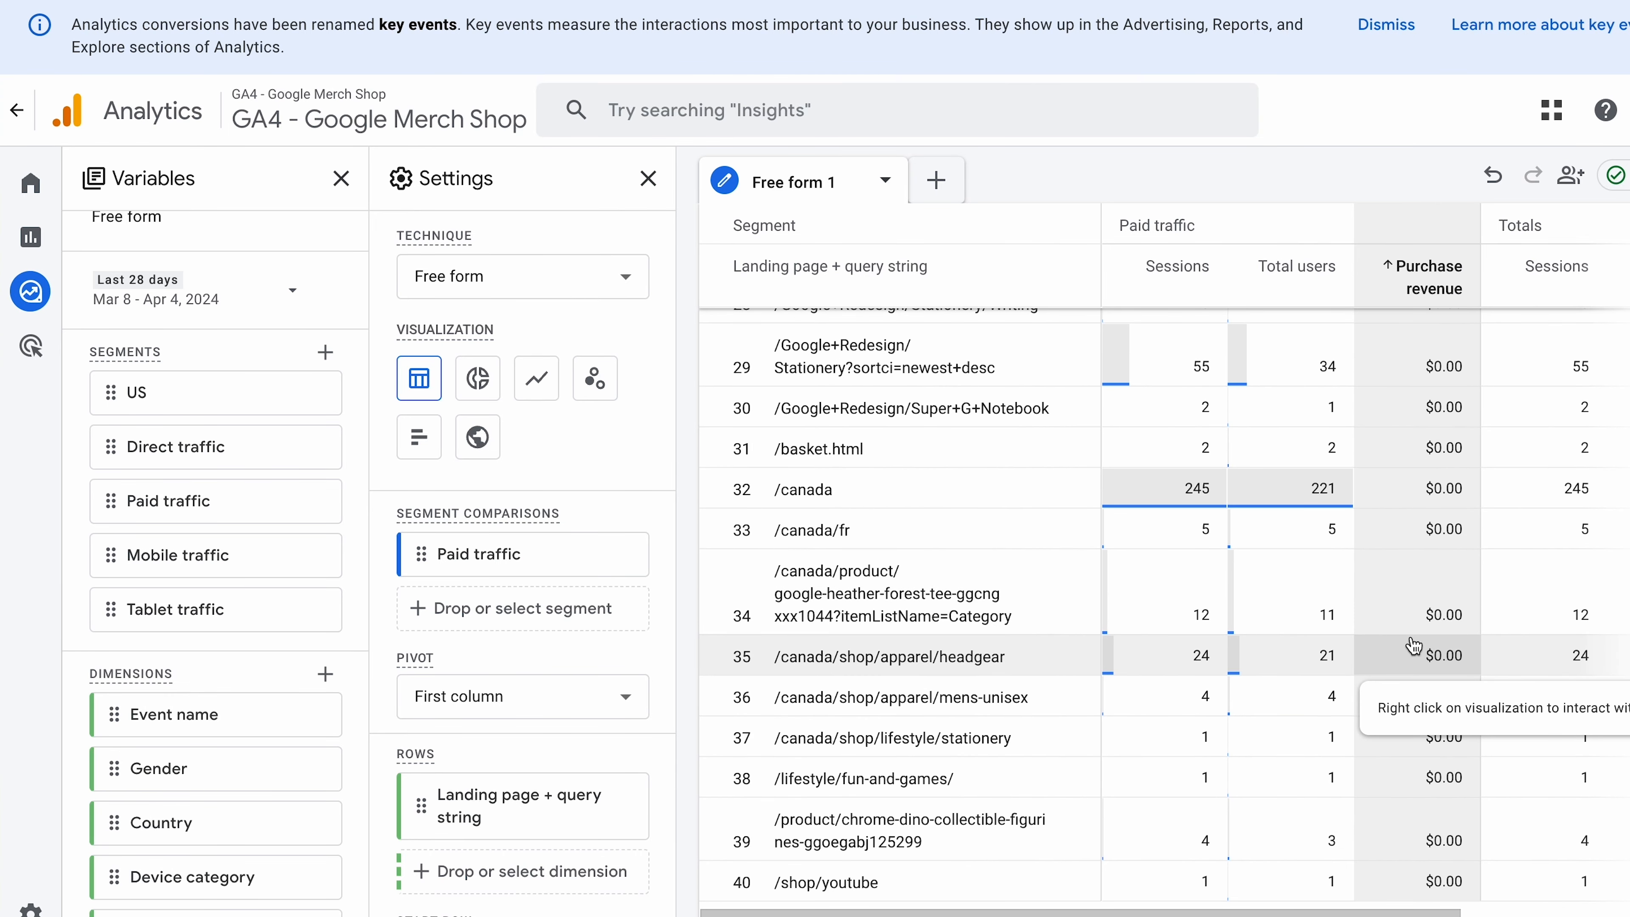
scroll(1414, 646, "up", 15)
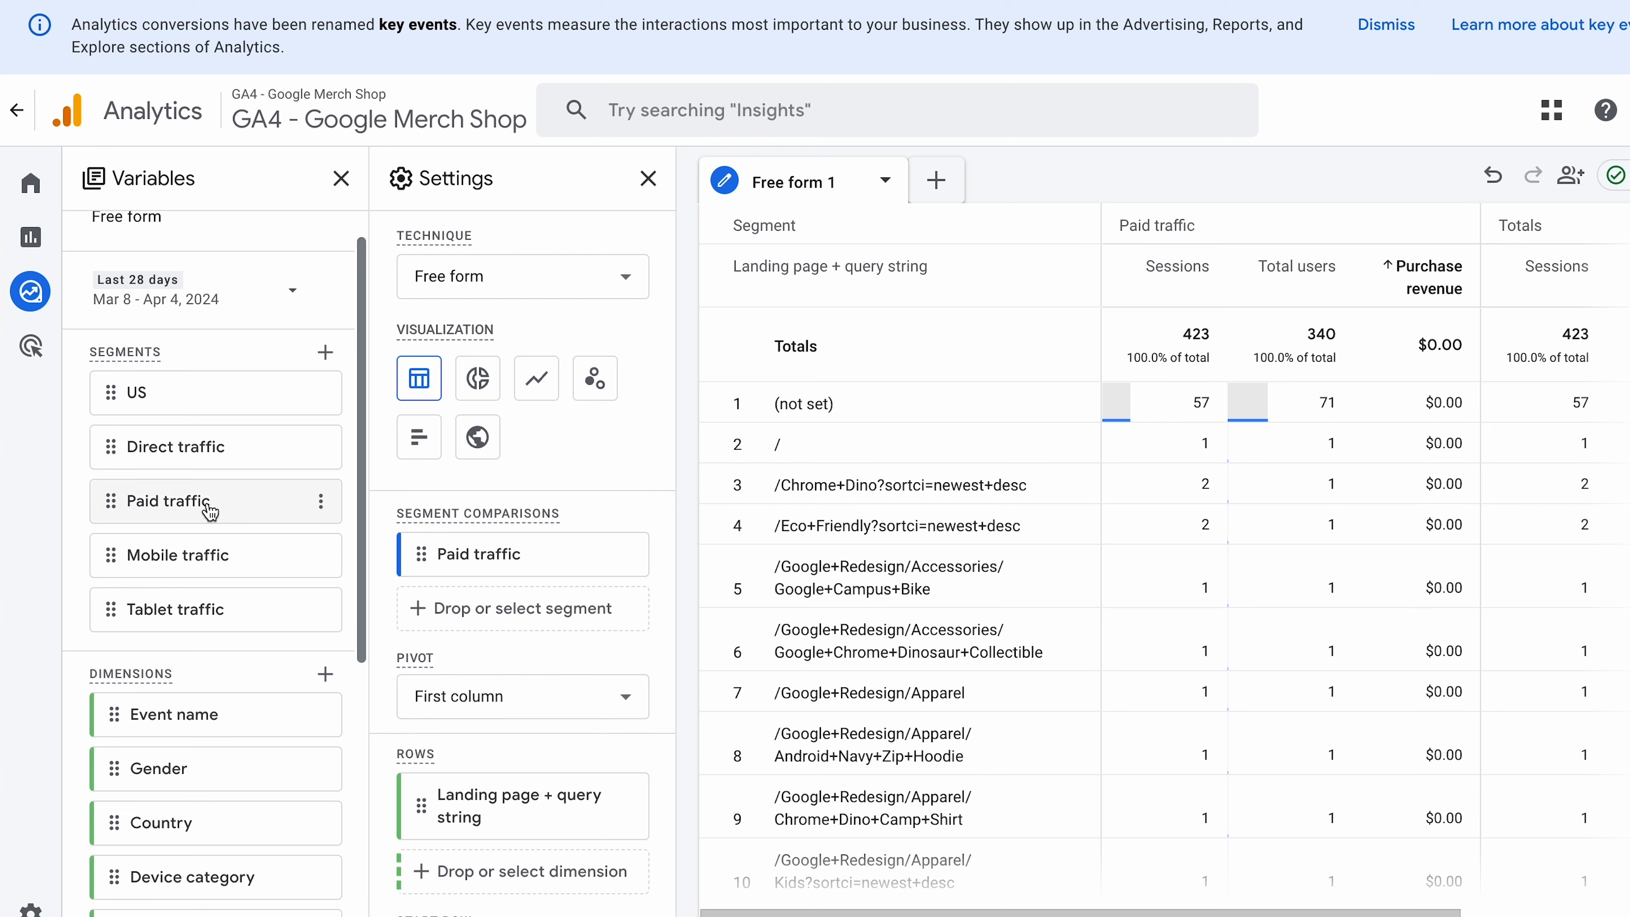
- Add the Direct traffic segment to the comparison and sort the landing pages by its Purchase revenue in descending order
mouse_move(210, 512)
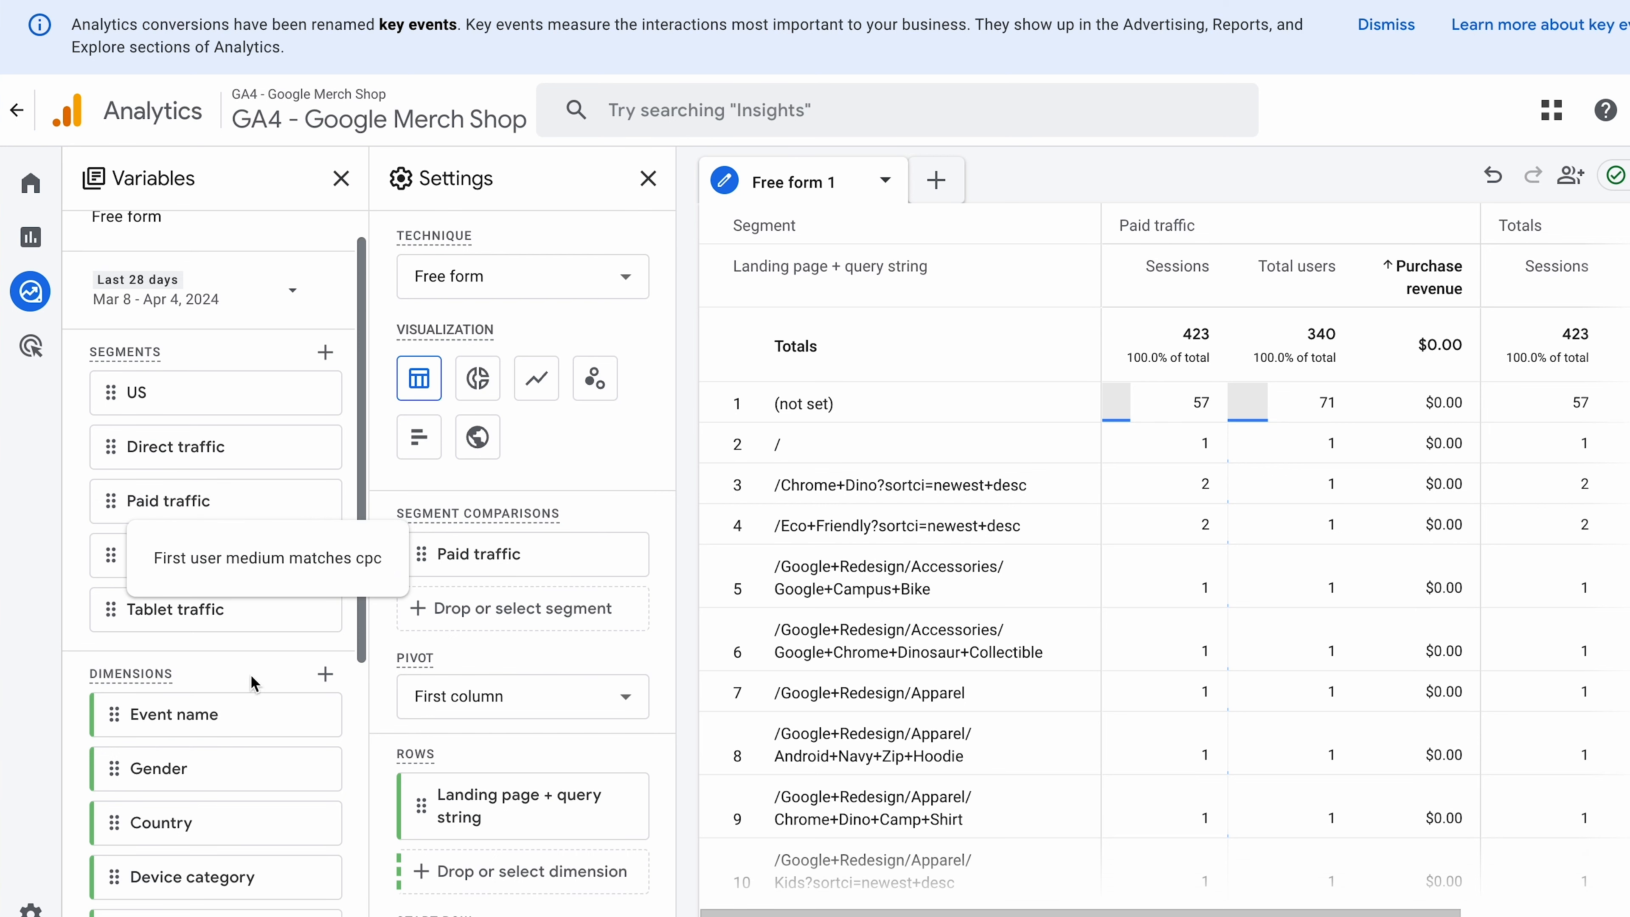
double_click(232, 459)
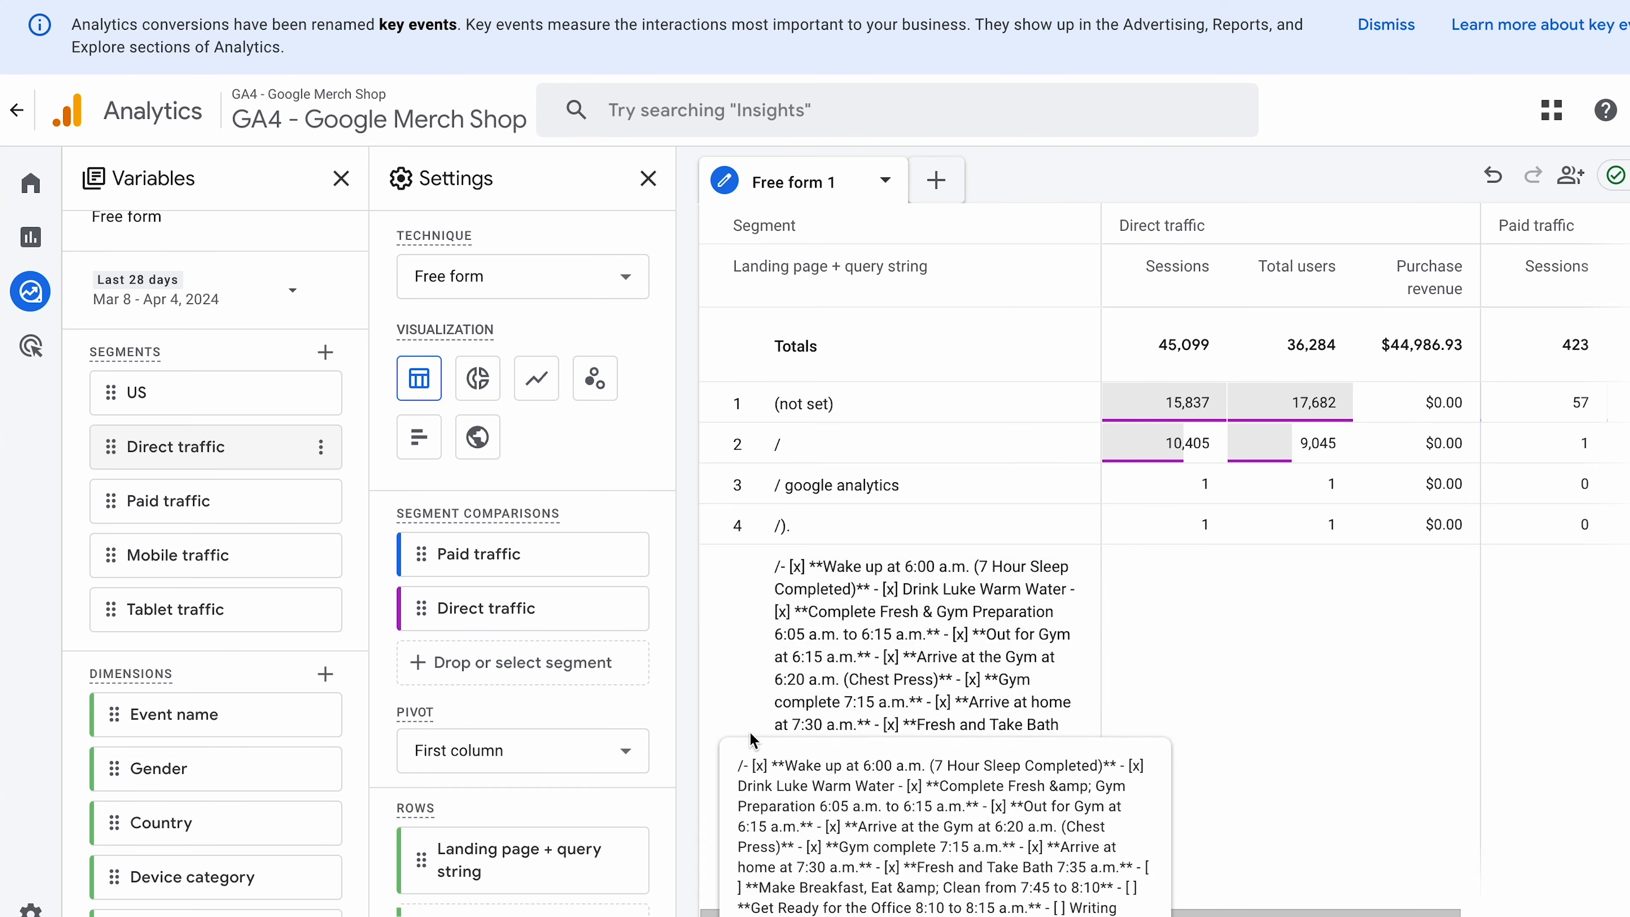
scroll(1345, 609, "down", 3)
scroll(1345, 609, "down", 4)
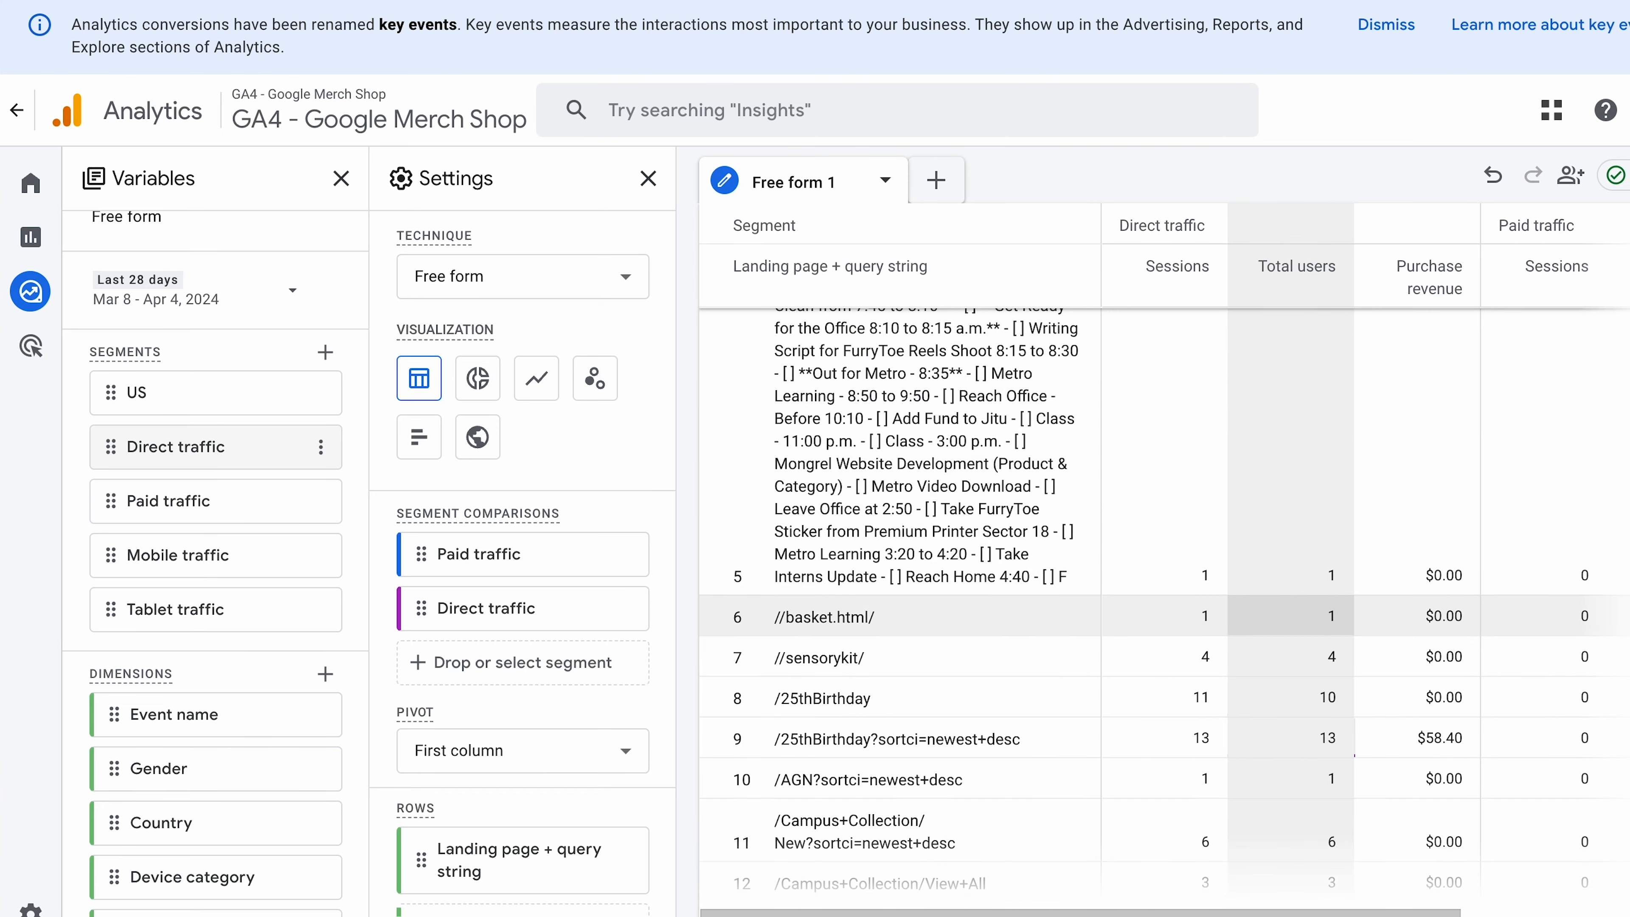
scroll(1346, 609, "up", 7)
scroll(1345, 608, "down", 5)
scroll(1346, 609, "down", 8)
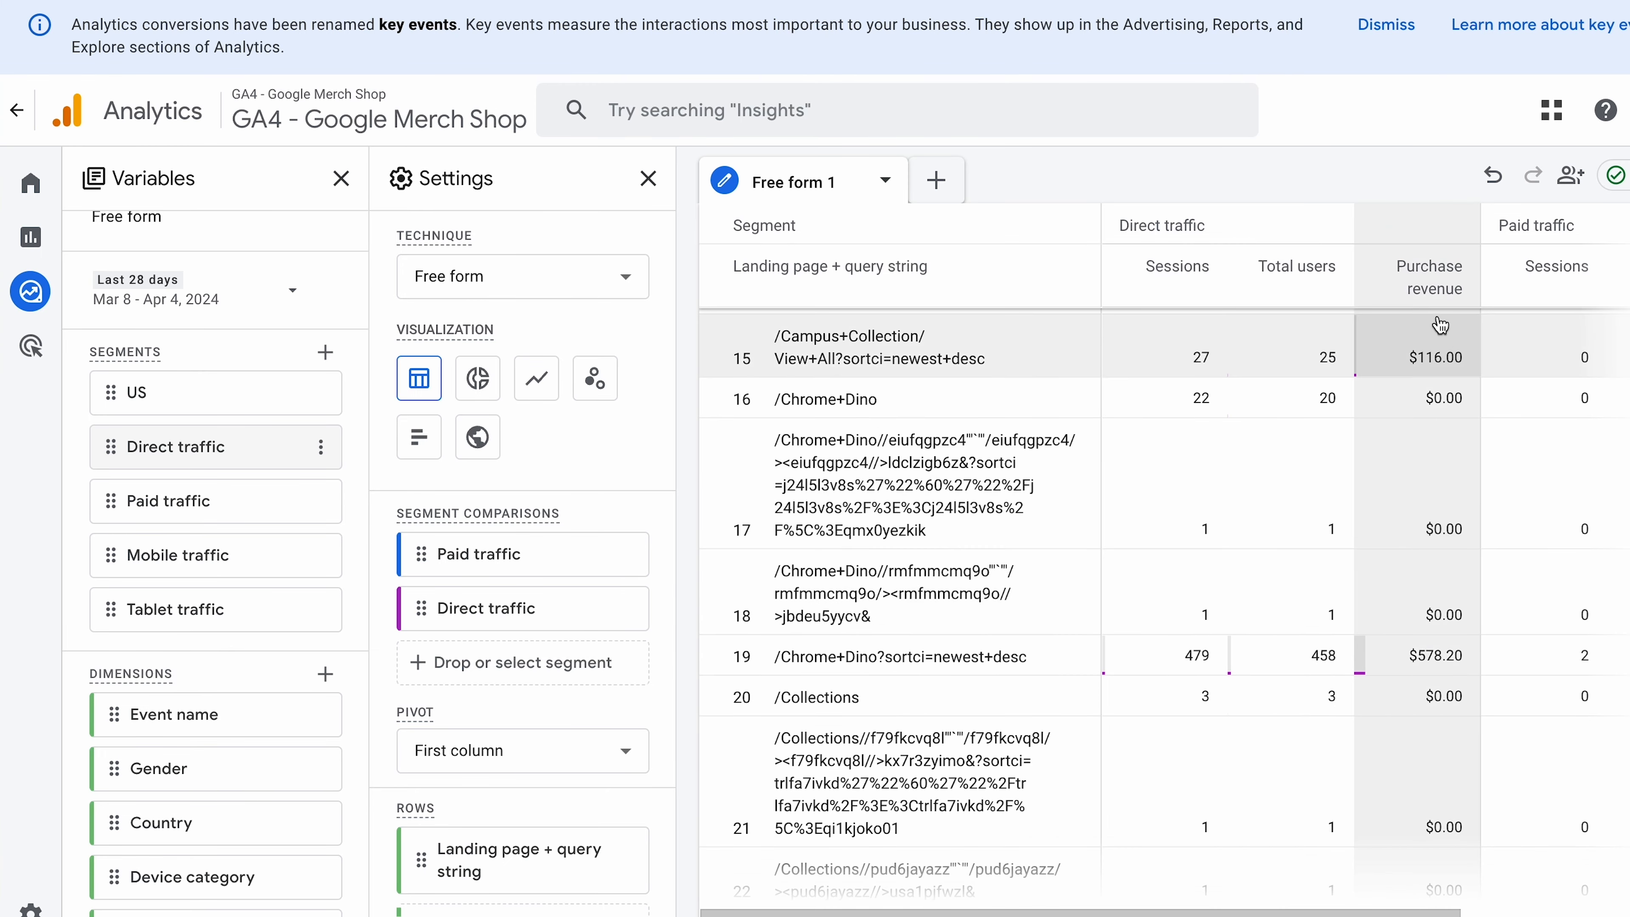
left_click(1389, 269)
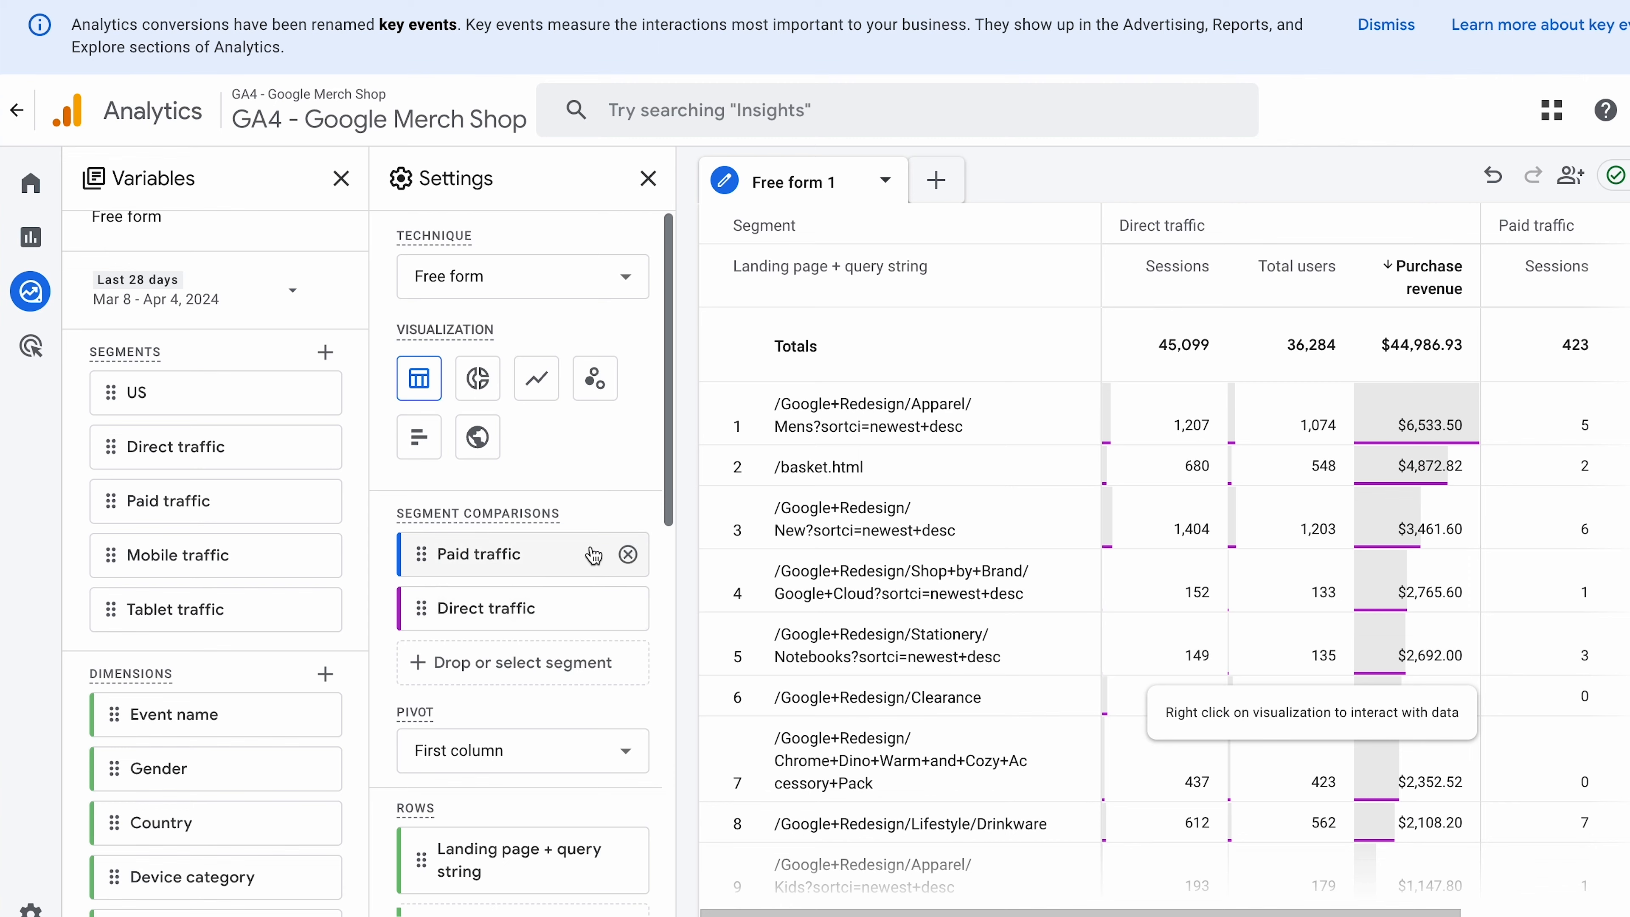
- Remove the Paid traffic segment from the segment comparisons
left_click(627, 554)
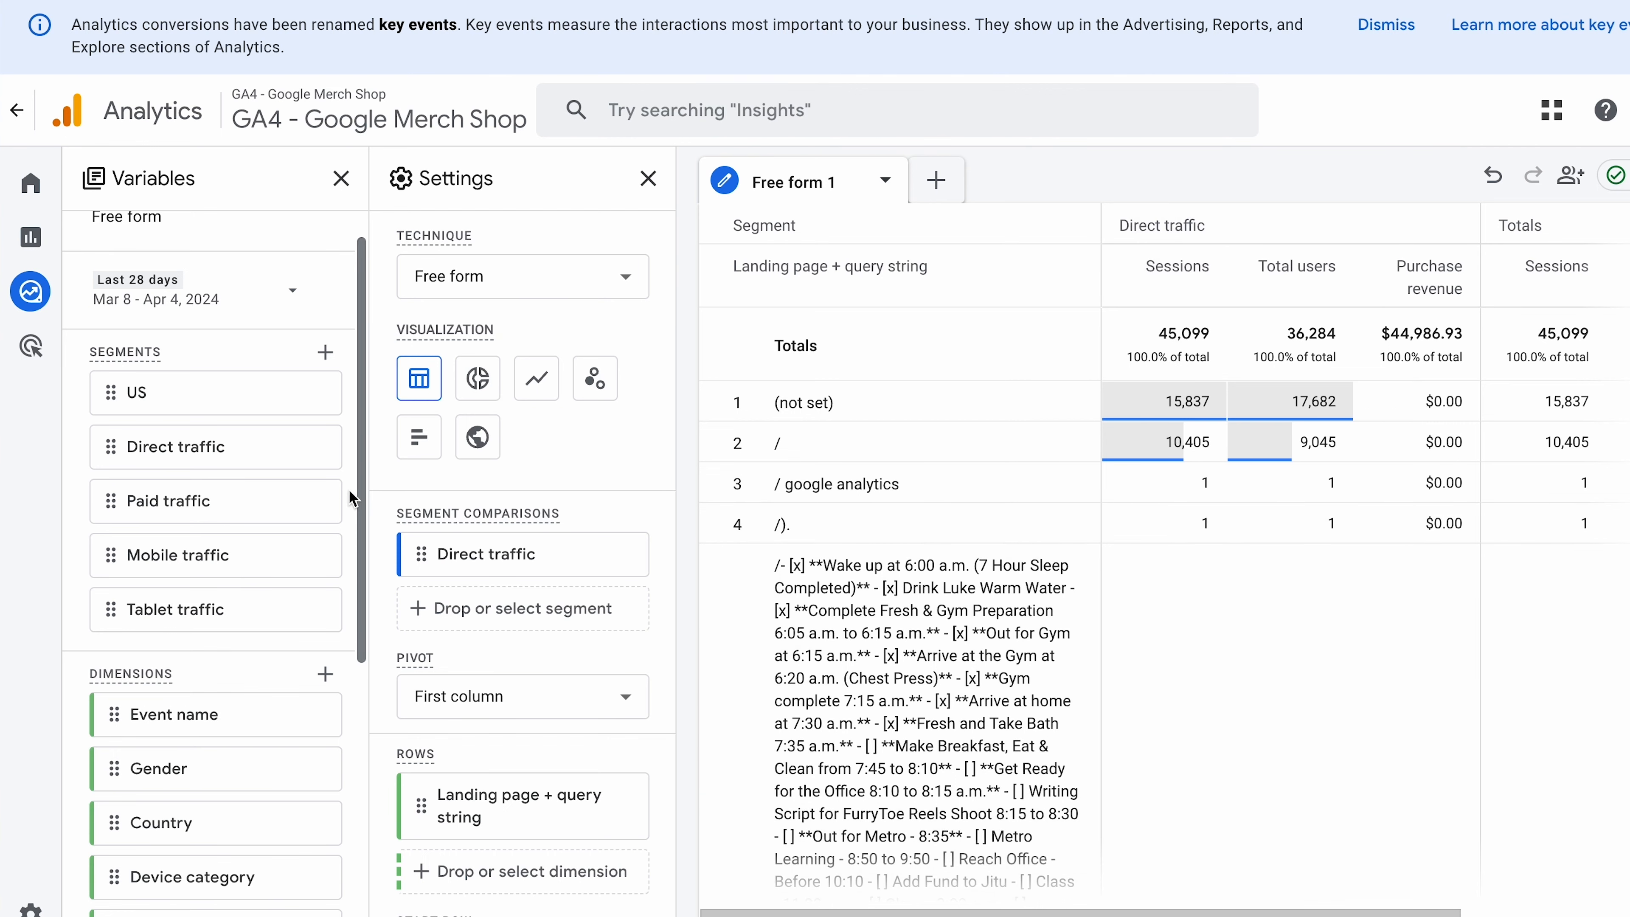
- Look through the exploration's available segments, dimensions and metrics, and its current rows, values and filters settings
scroll(324, 511, "down", 5)
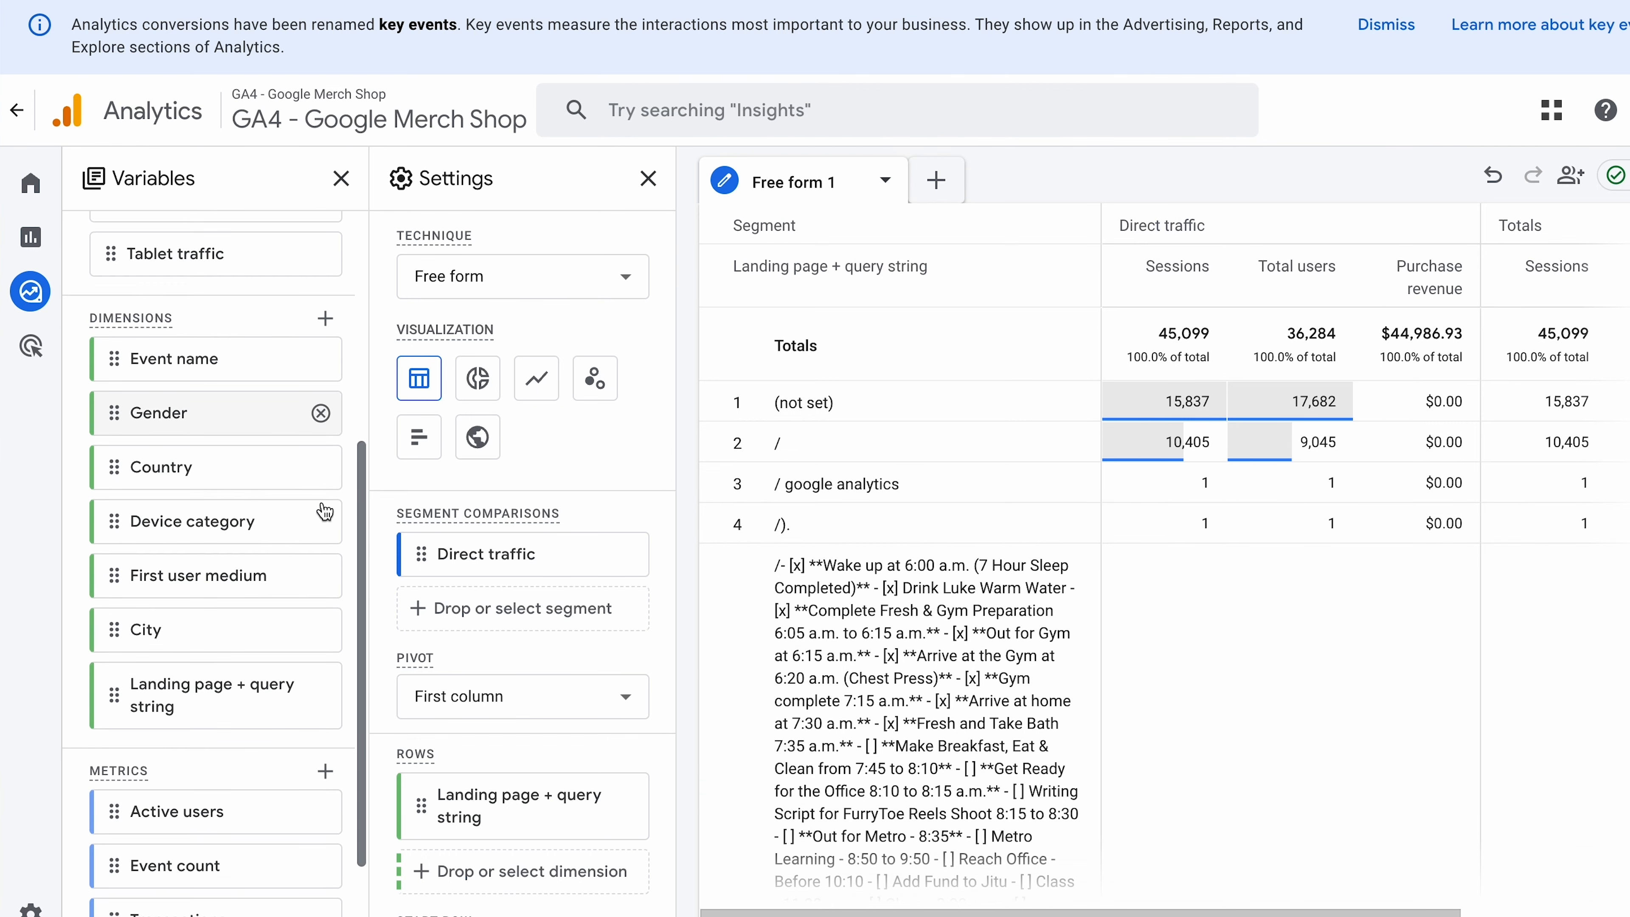
scroll(324, 510, "up", 6)
scroll(324, 511, "down", 5)
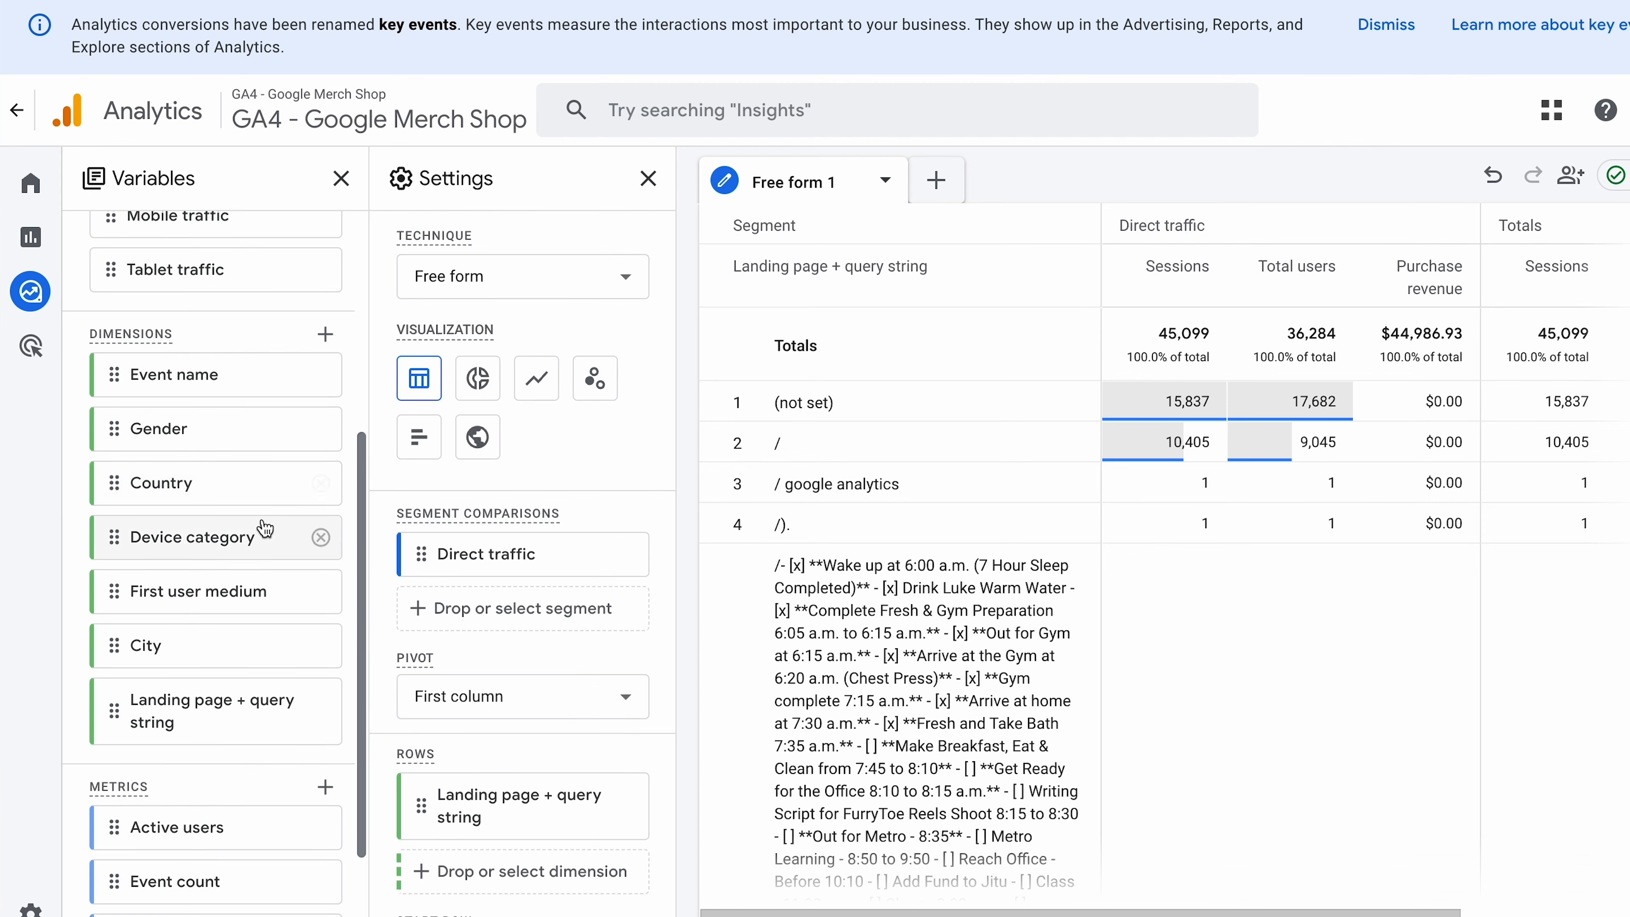
scroll(647, 741, "down", 10)
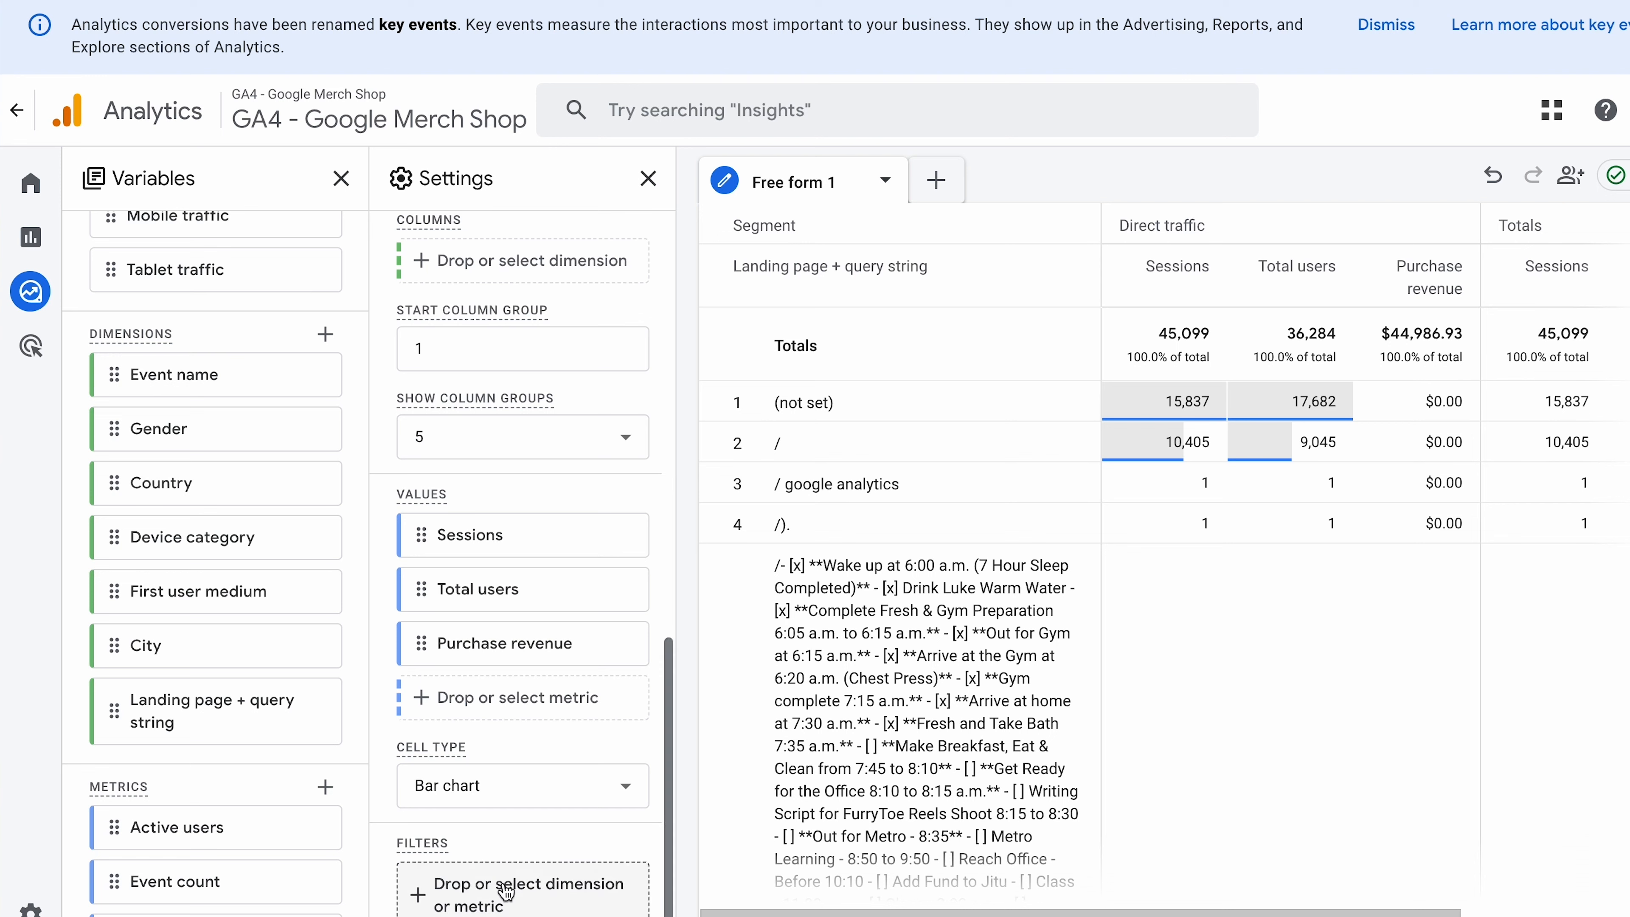
scroll(558, 539, "up", 10)
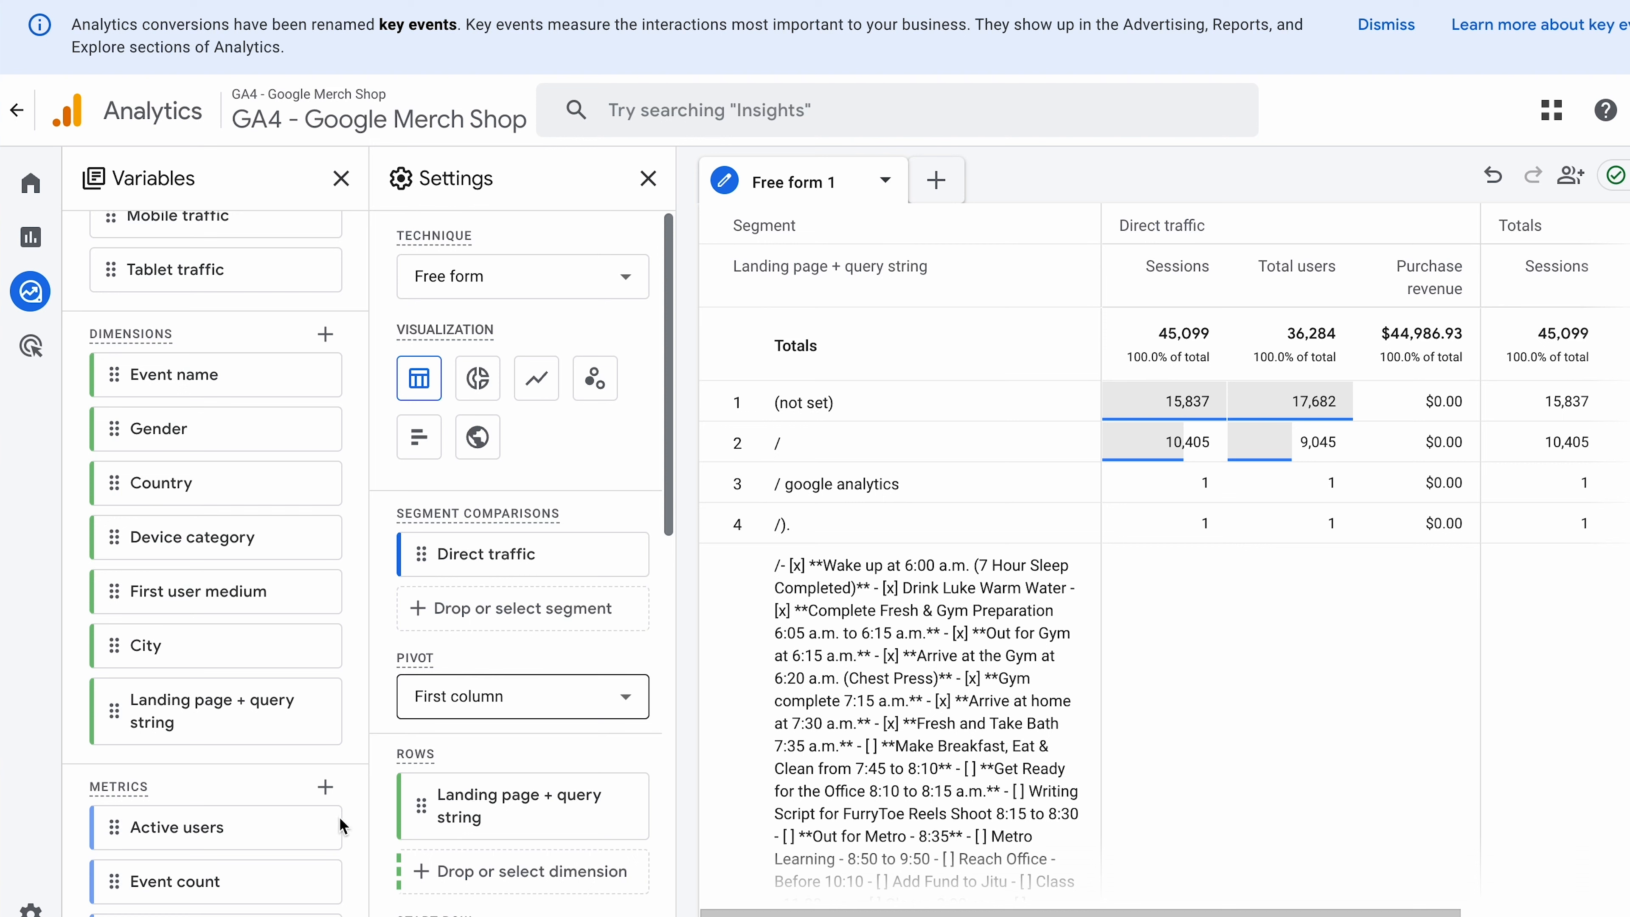
scroll(249, 870, "down", 3)
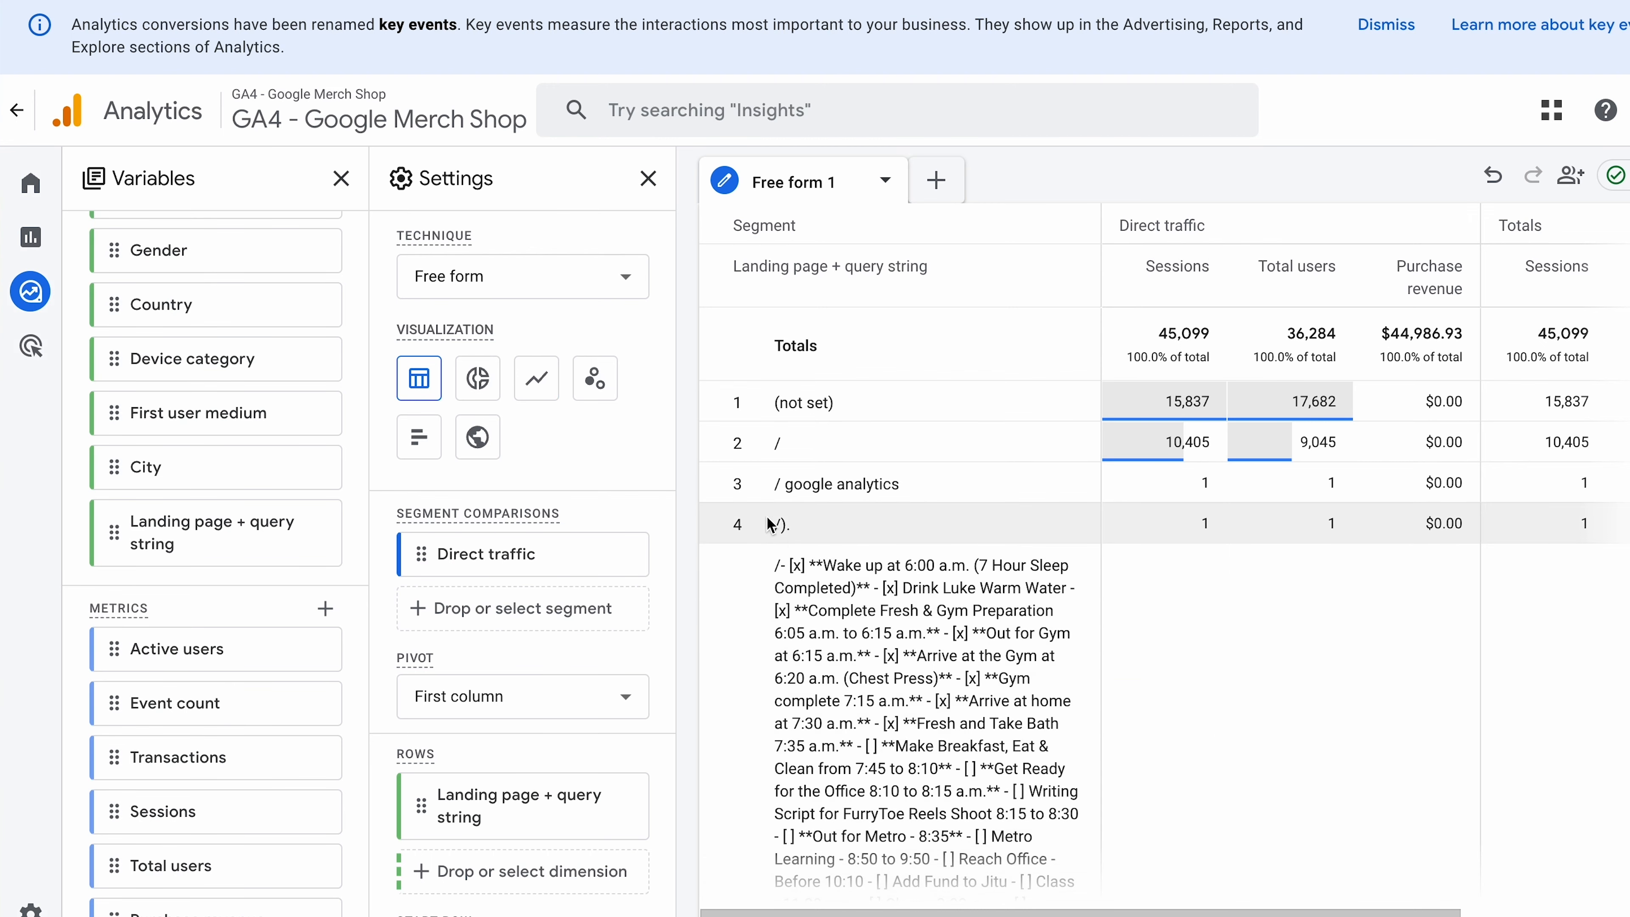
scroll(321, 311, "up", 3)
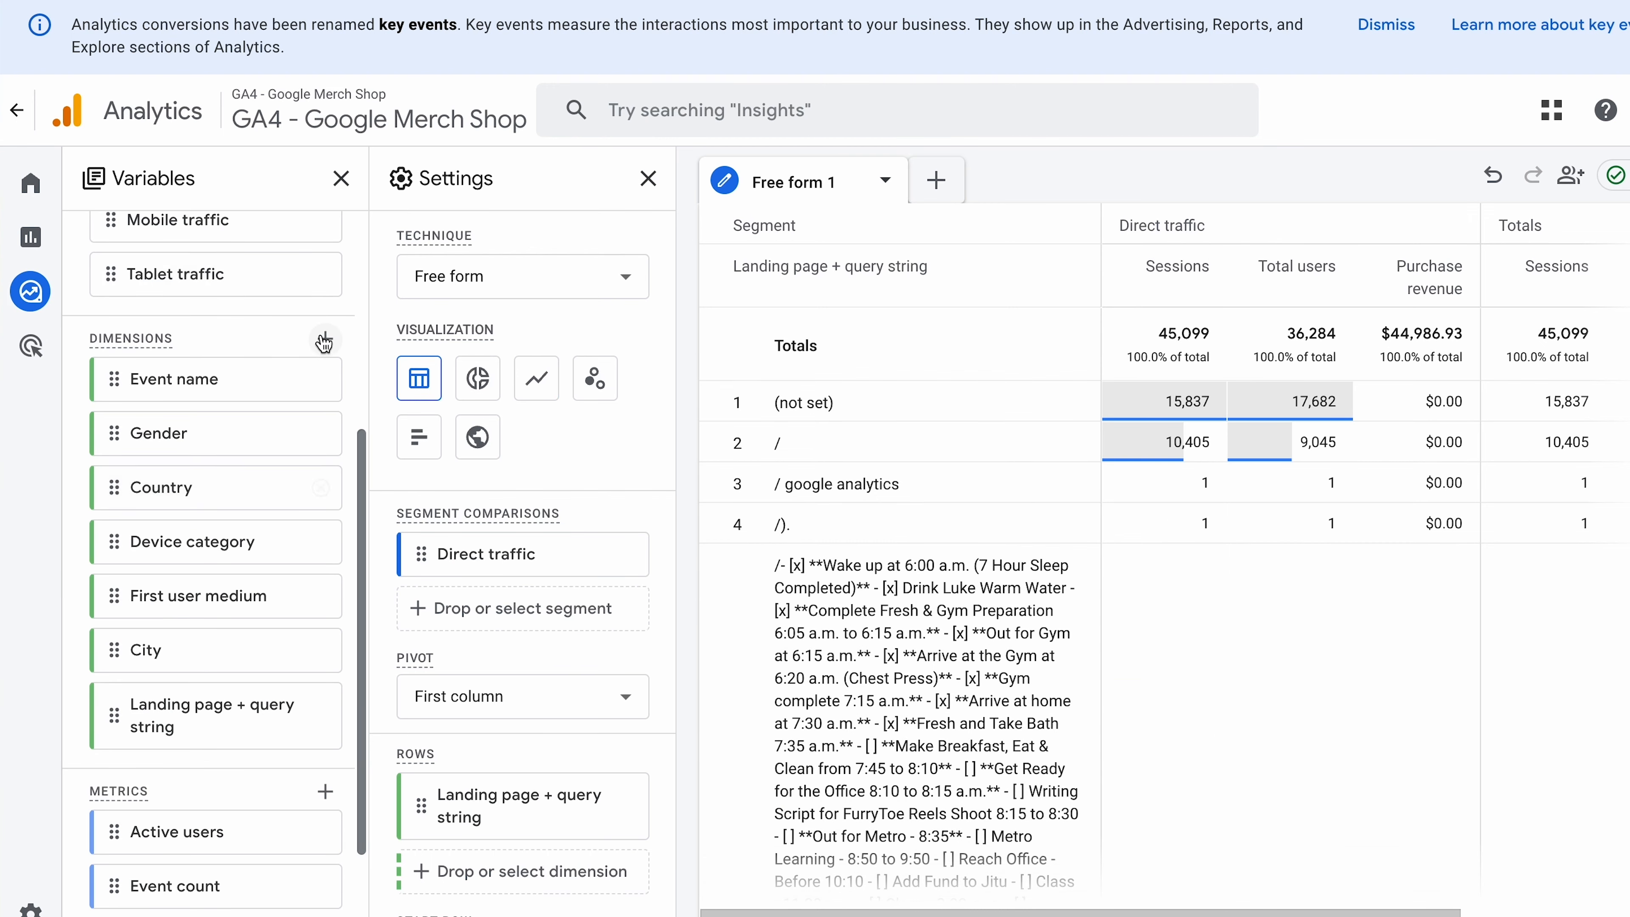
- Import the Page title dimension from the Page / screen group into the exploration's variables
left_click(324, 341)
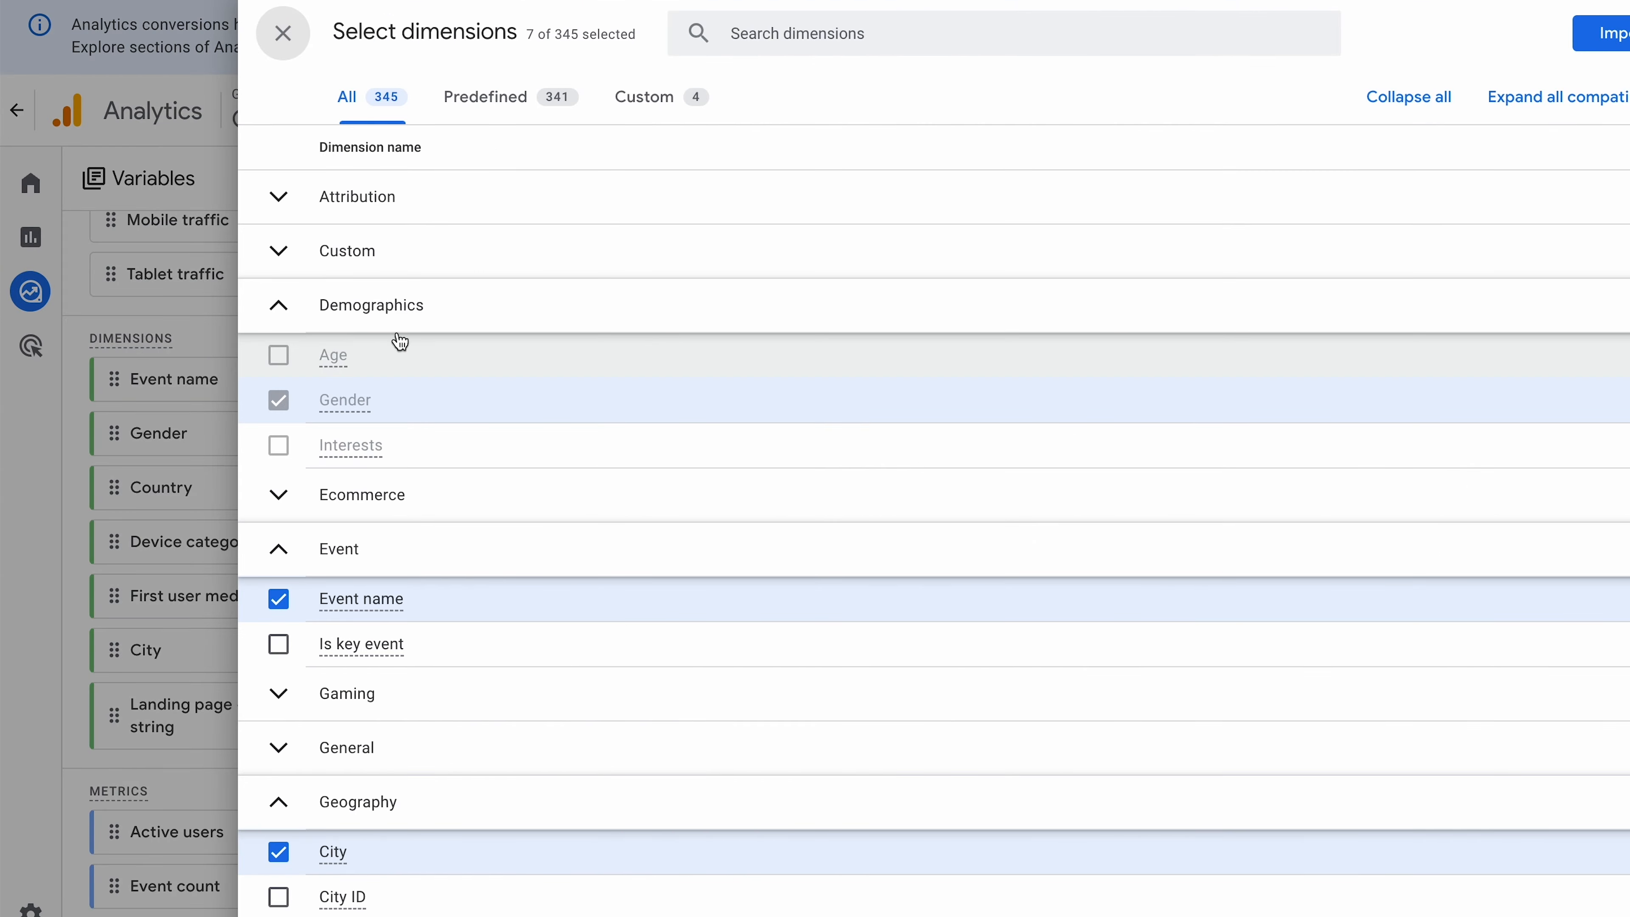
scroll(683, 341, "down", 10)
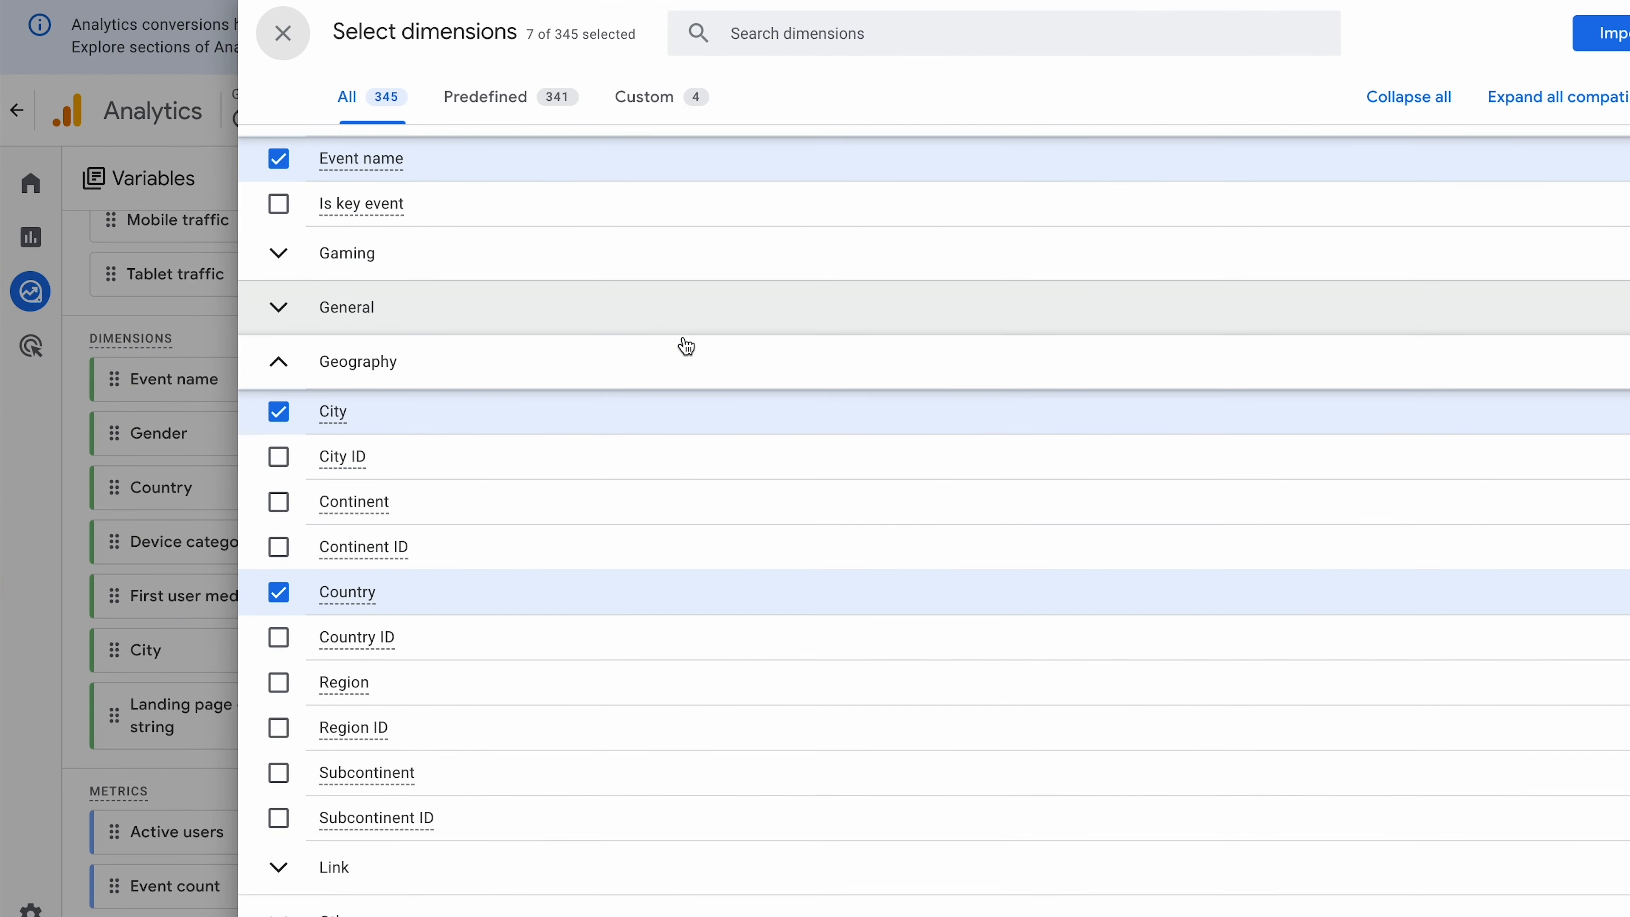
scroll(686, 346, "down", 9)
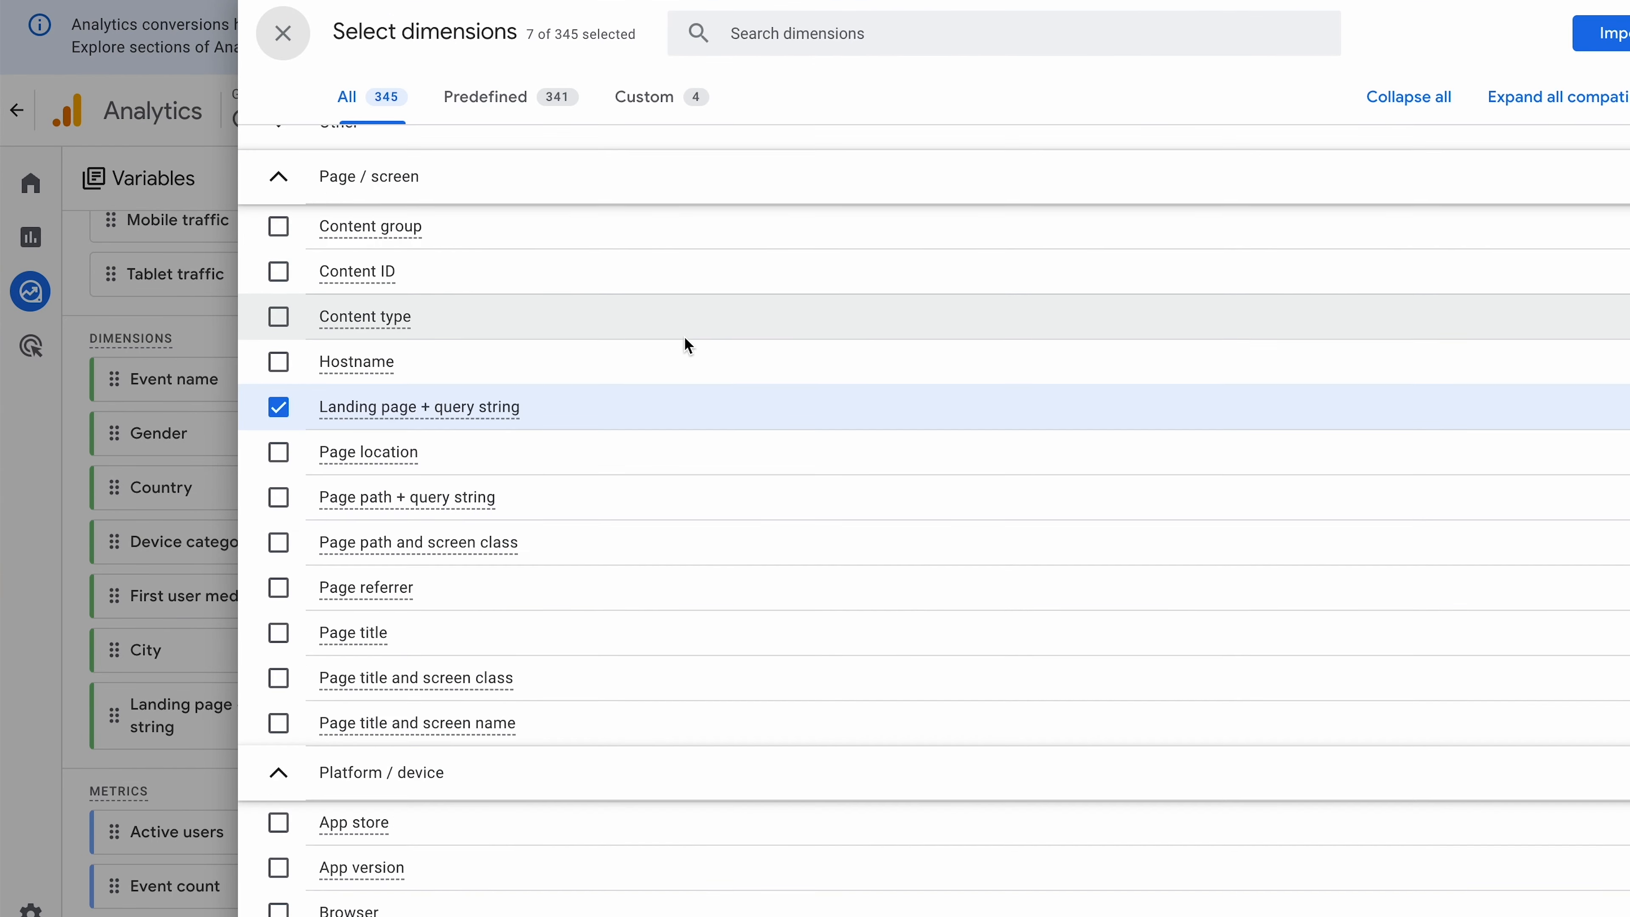
scroll(684, 338, "down", 2)
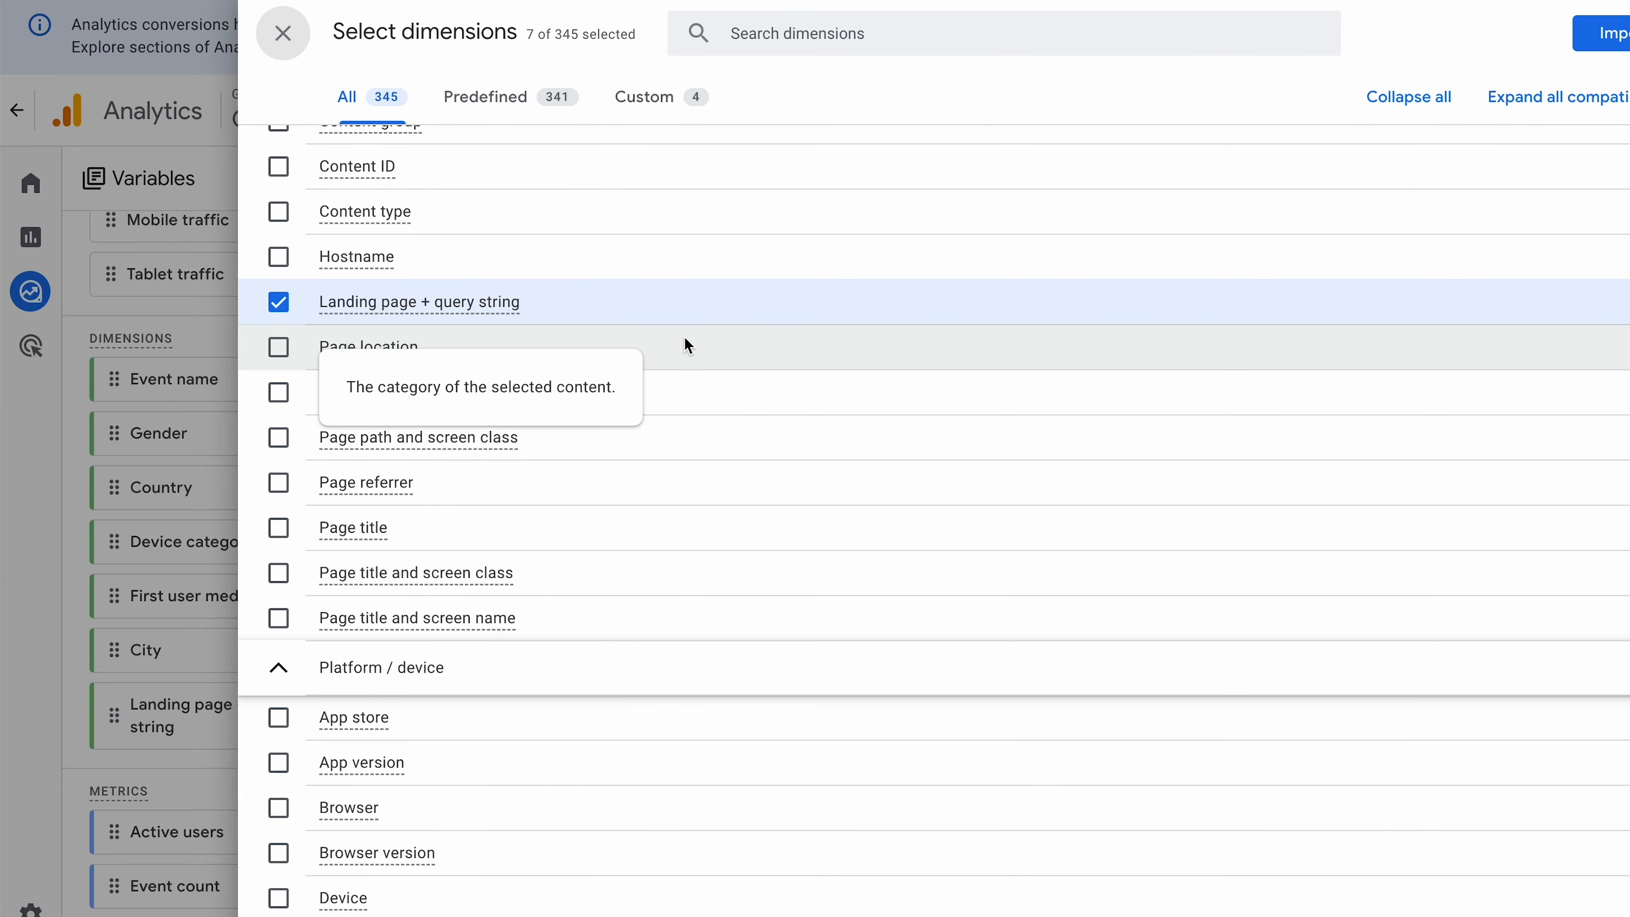
left_click(283, 536)
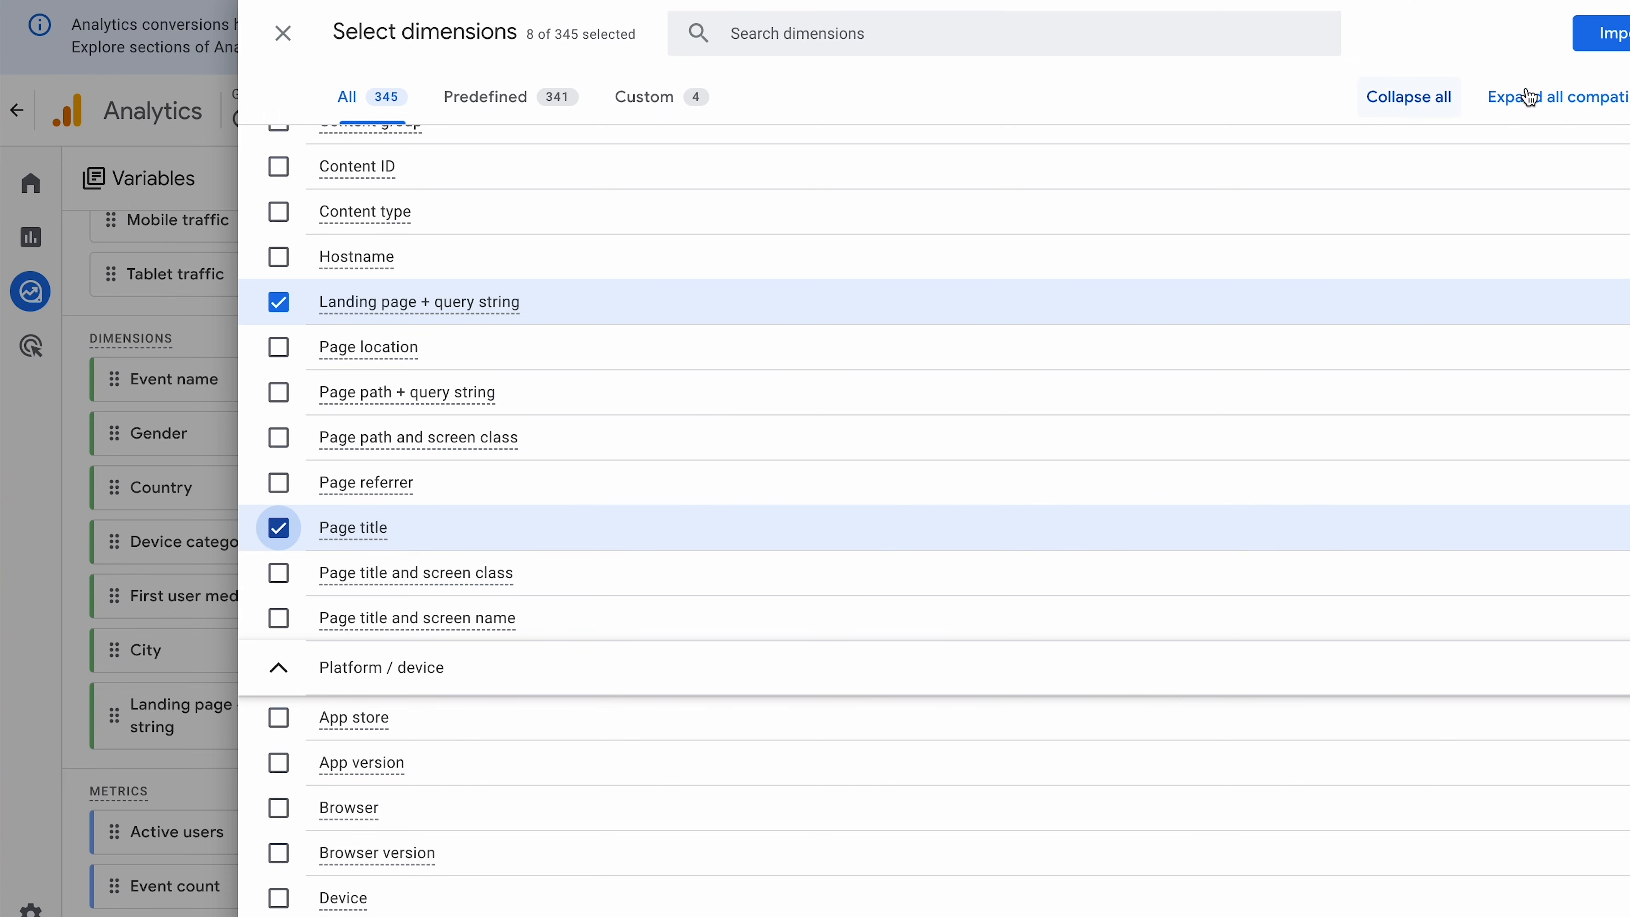
left_click(1602, 35)
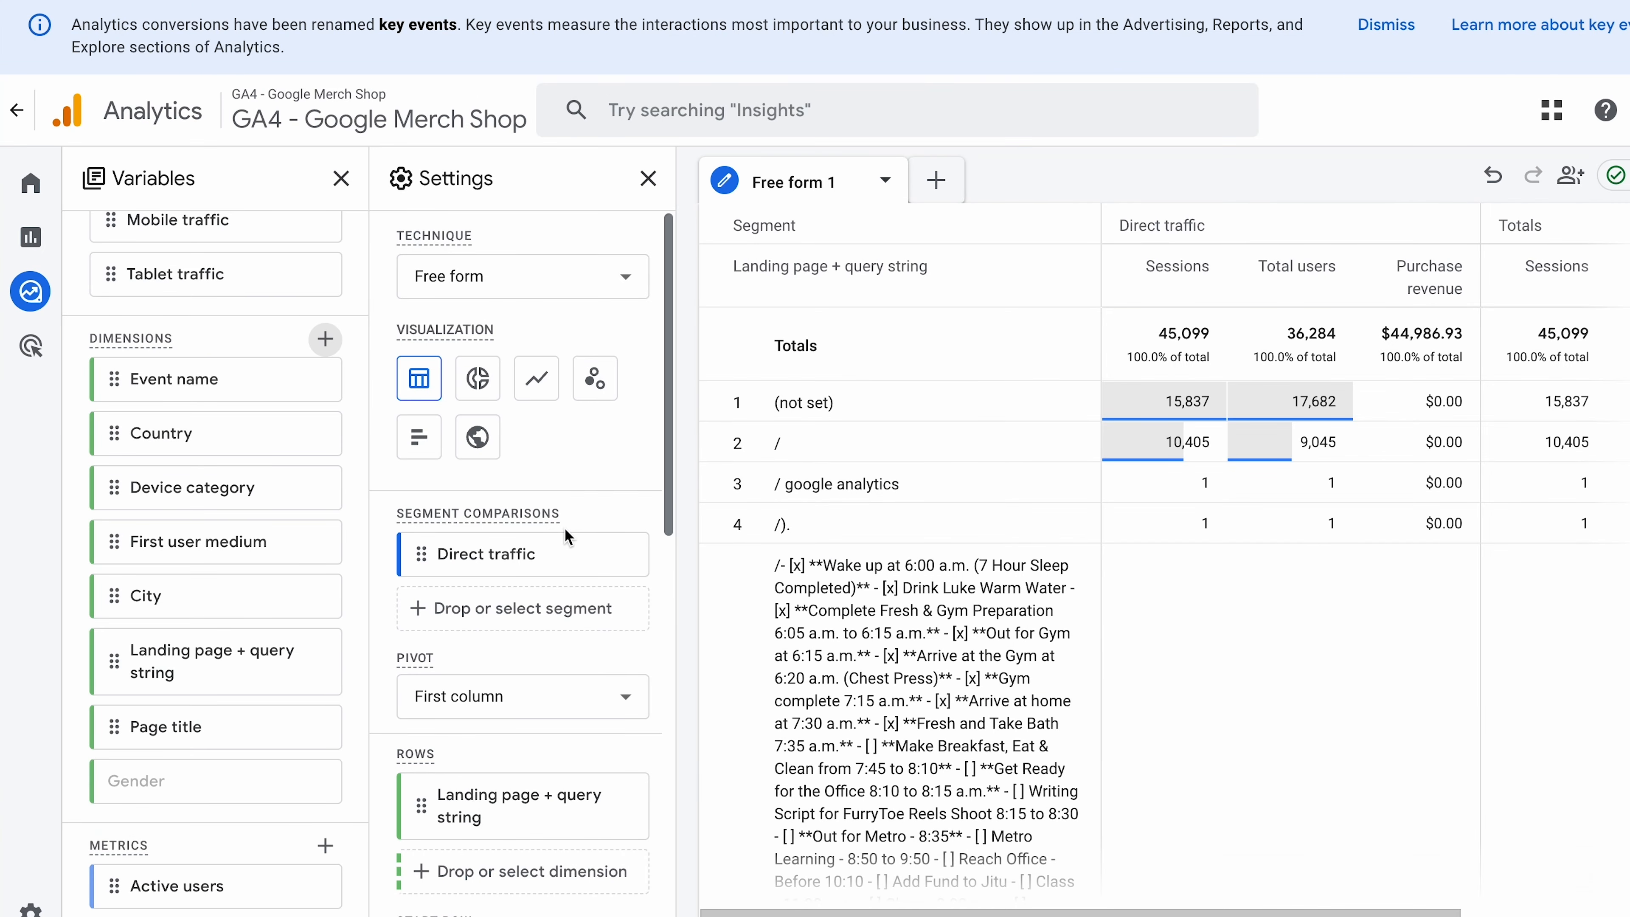
- Replace Landing page + query string with Page title as the row dimension of the table
double_click(211, 738)
scroll(628, 420, "down", 5)
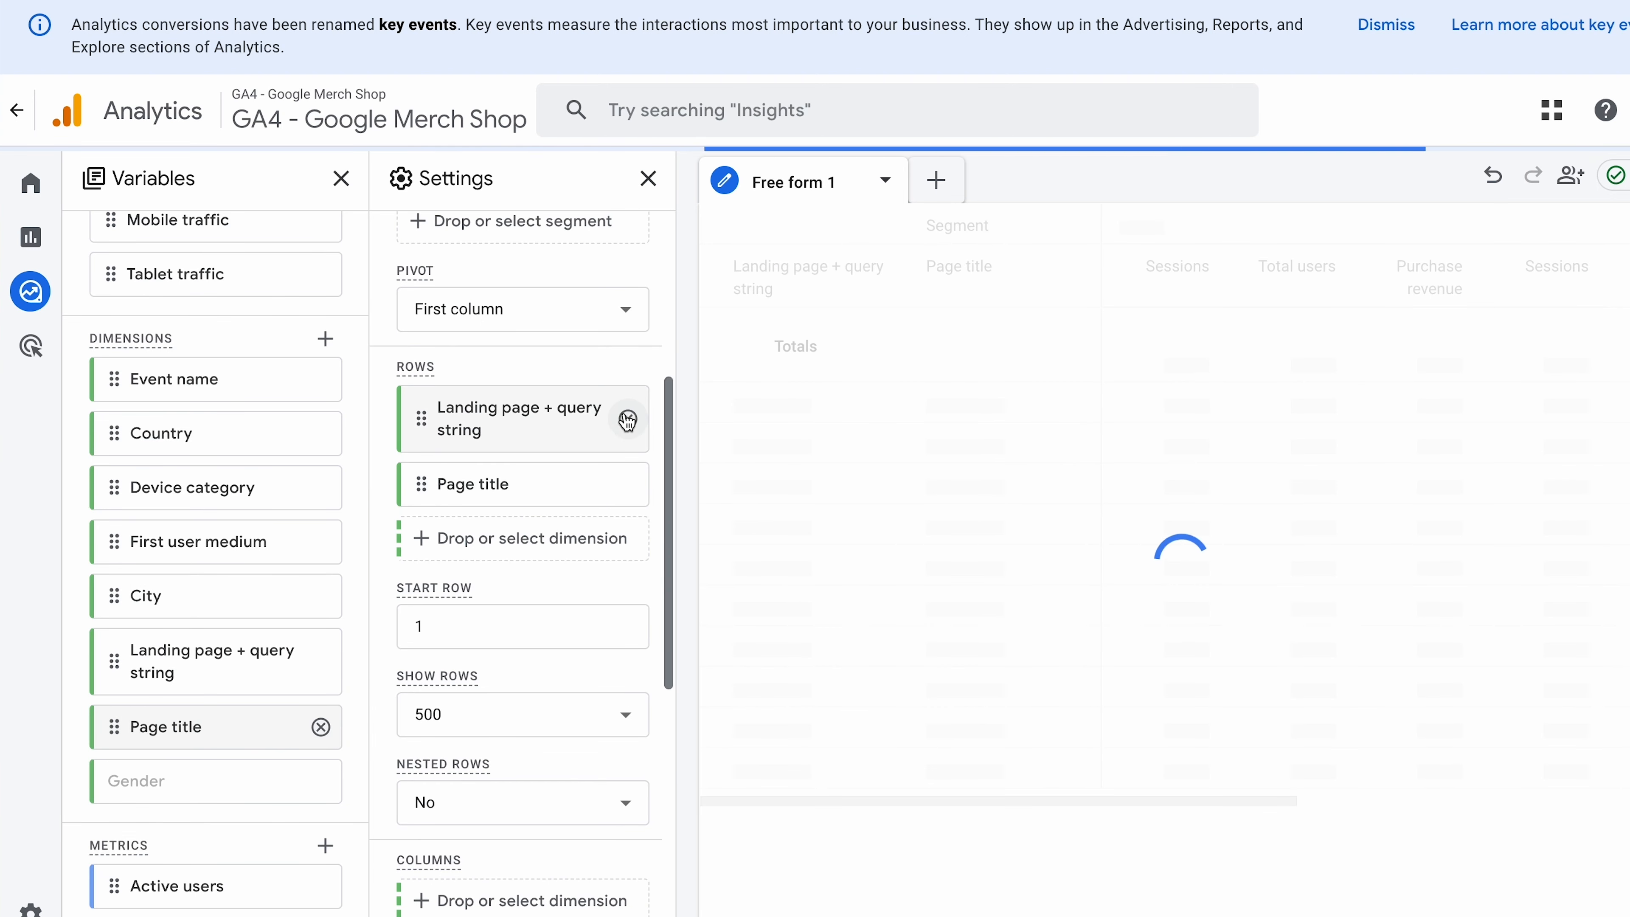
left_click(628, 421)
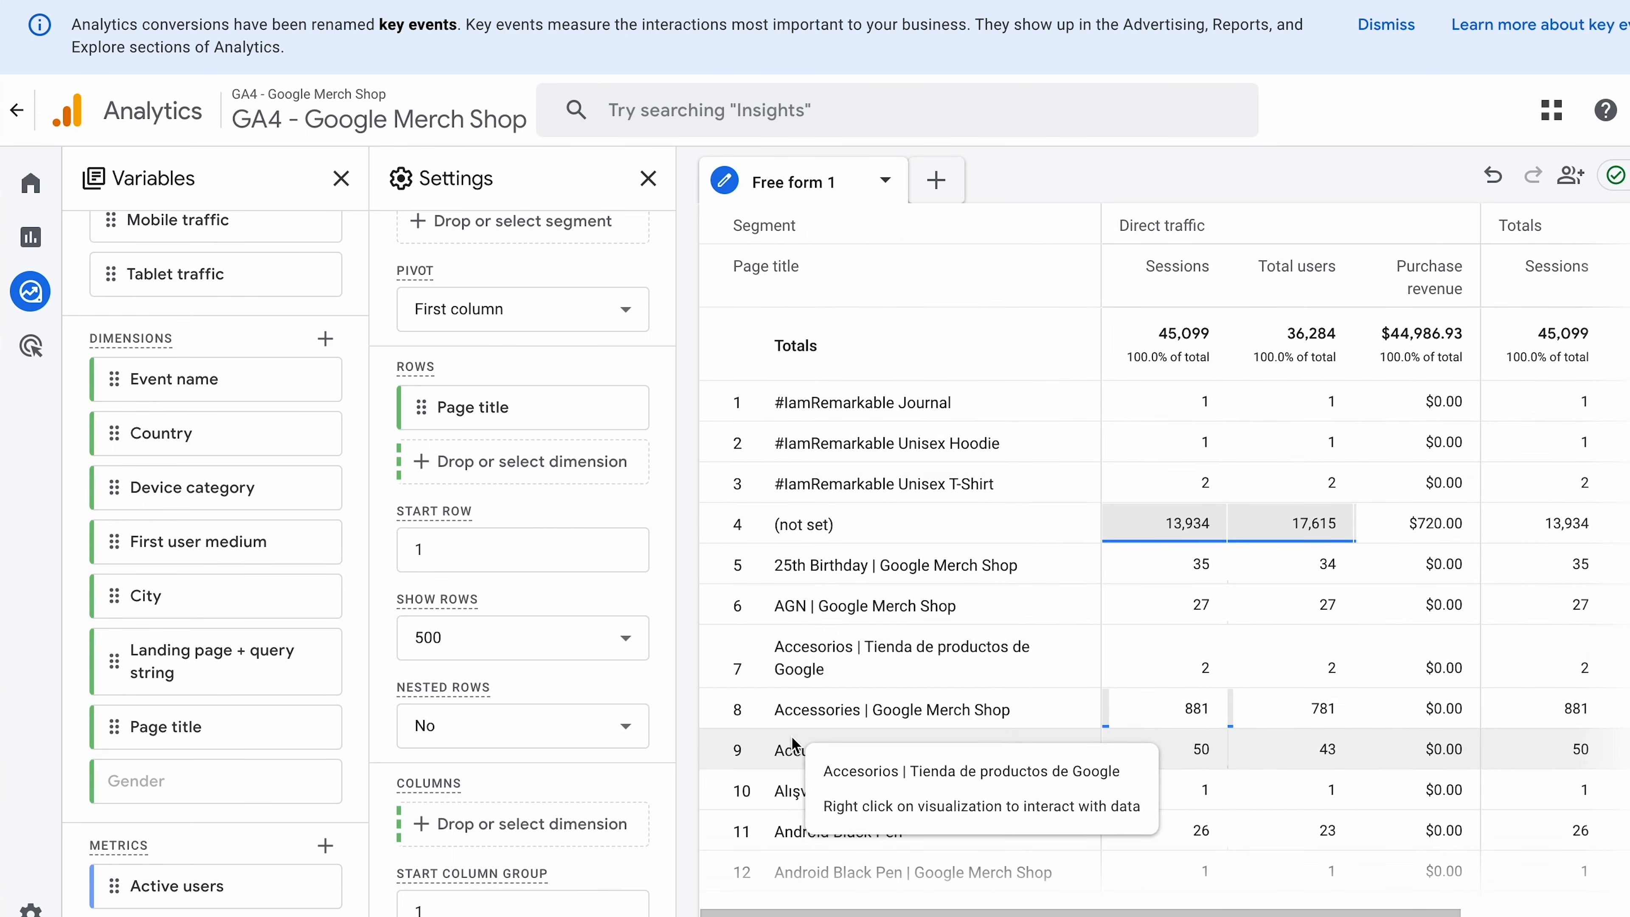
- Examine the Direct traffic sessions, total users and purchase revenue for each page title in the table
scroll(942, 620, "down", 4)
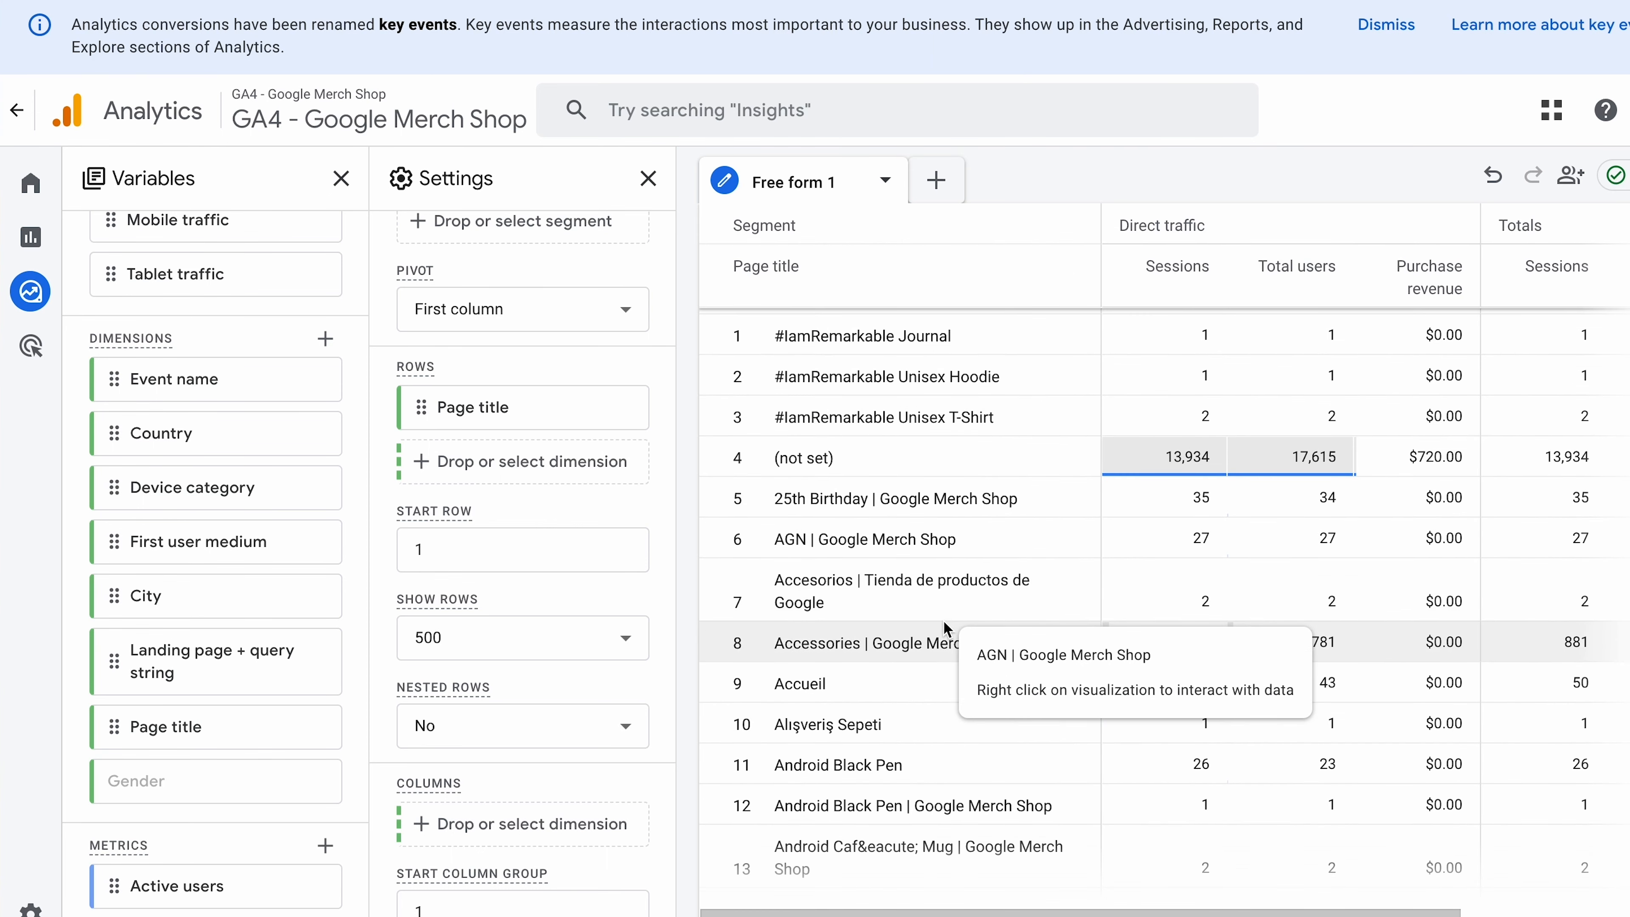
scroll(942, 619, "up", 5)
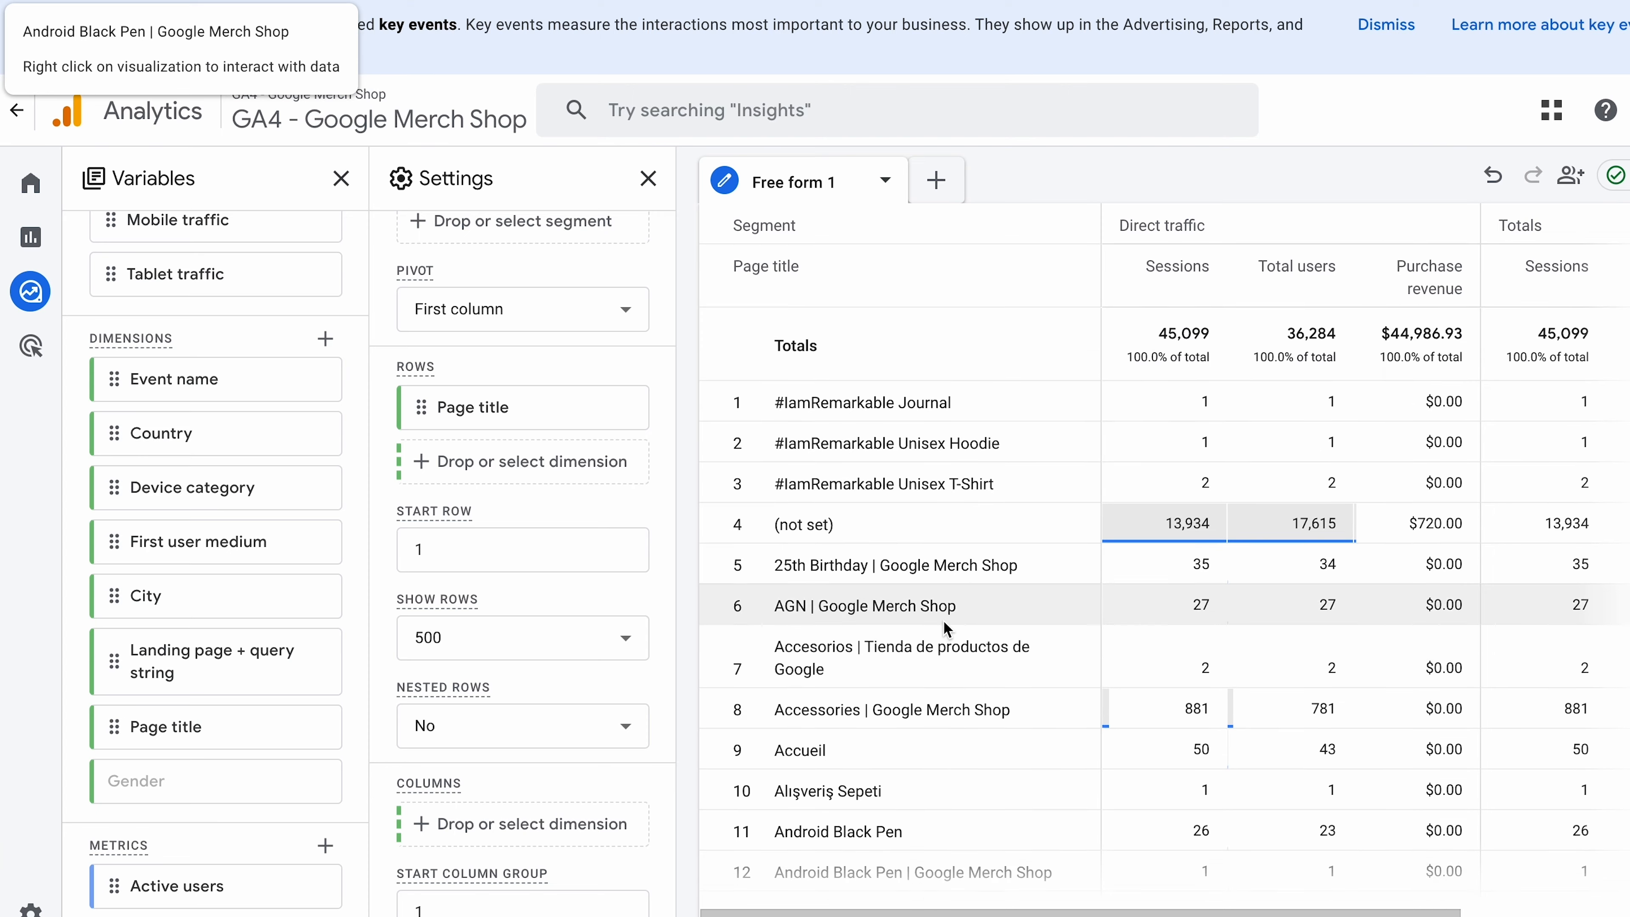
scroll(513, 590, "down", 8)
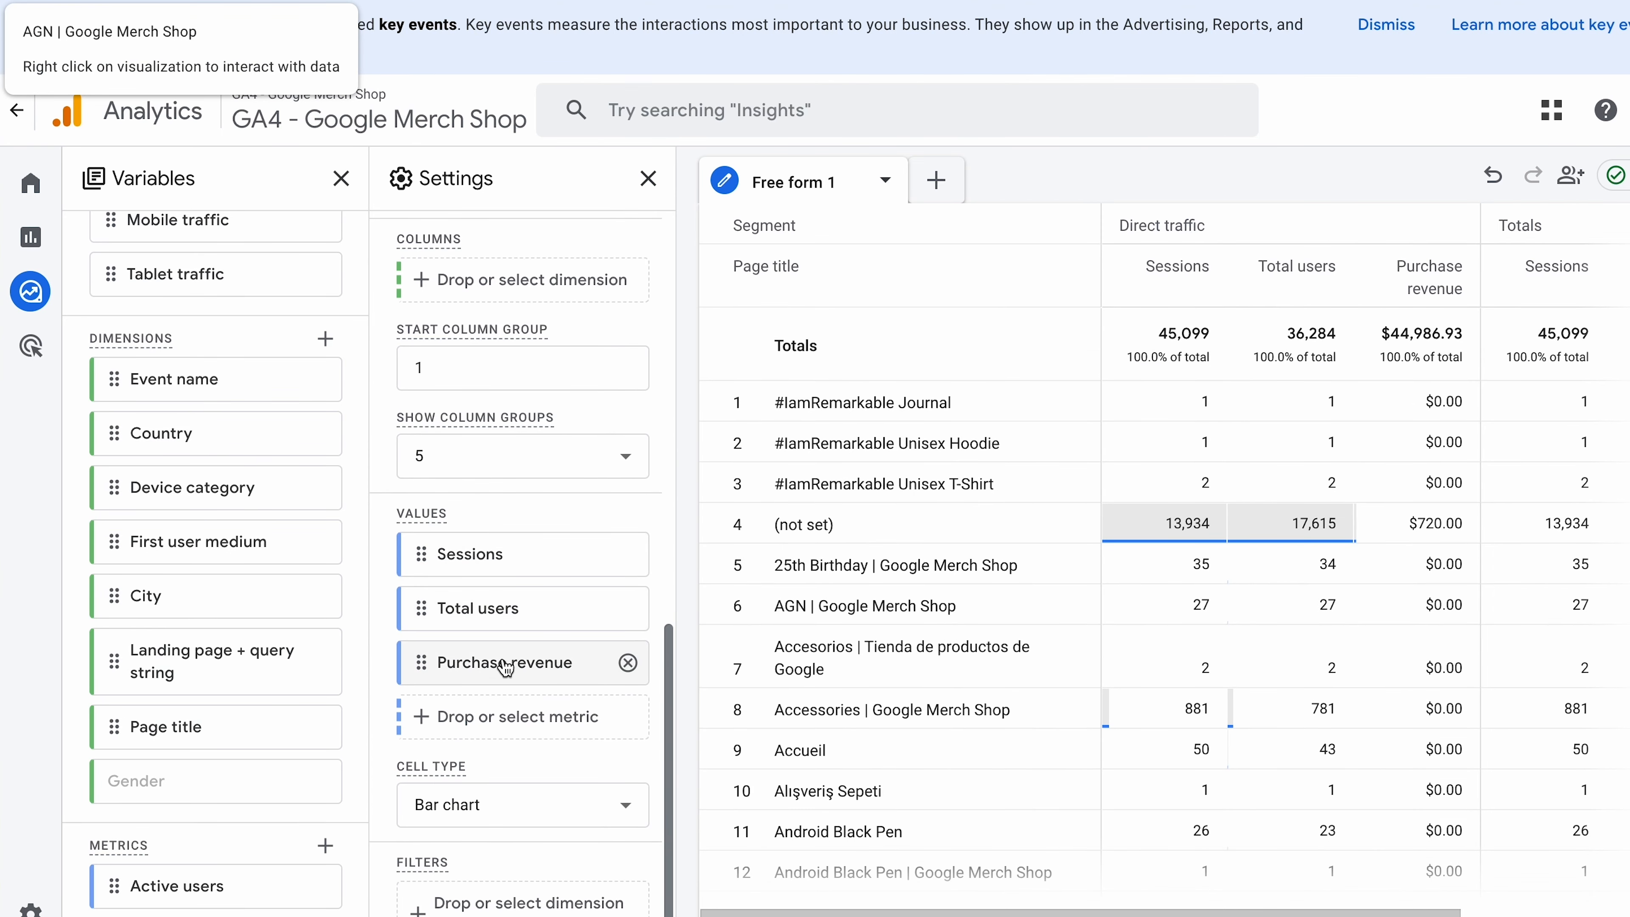
mouse_move(505, 668)
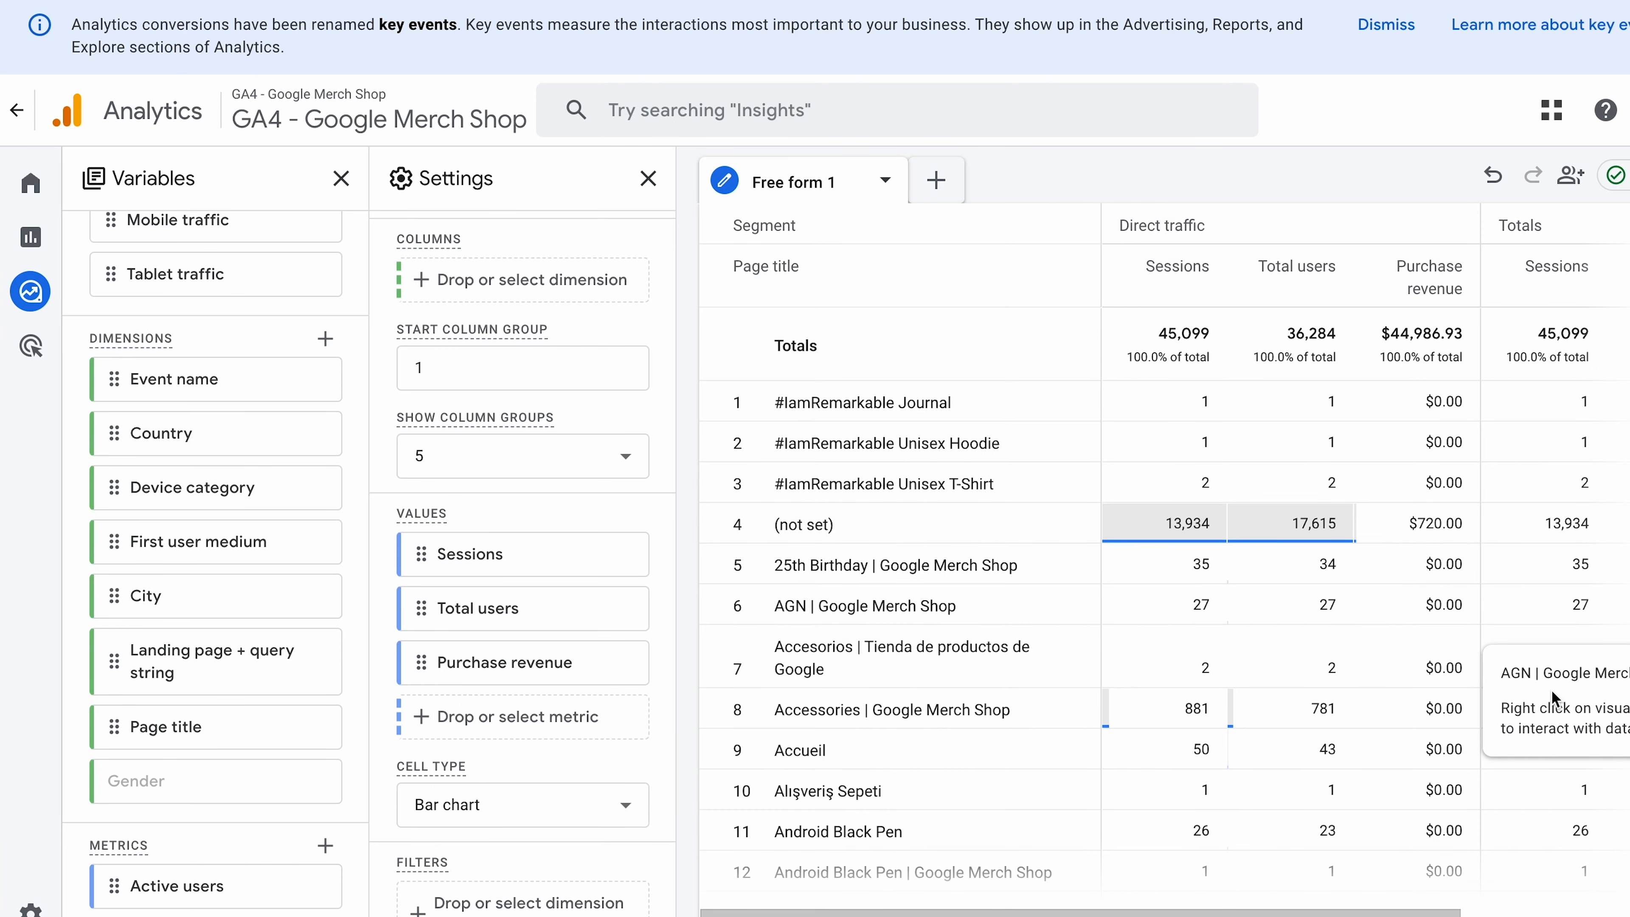
scroll(1370, 693, "down", 4)
scroll(1367, 689, "down", 1)
scroll(1366, 684, "up", 6)
scroll(1363, 655, "down", 10)
scroll(1363, 655, "down", 18)
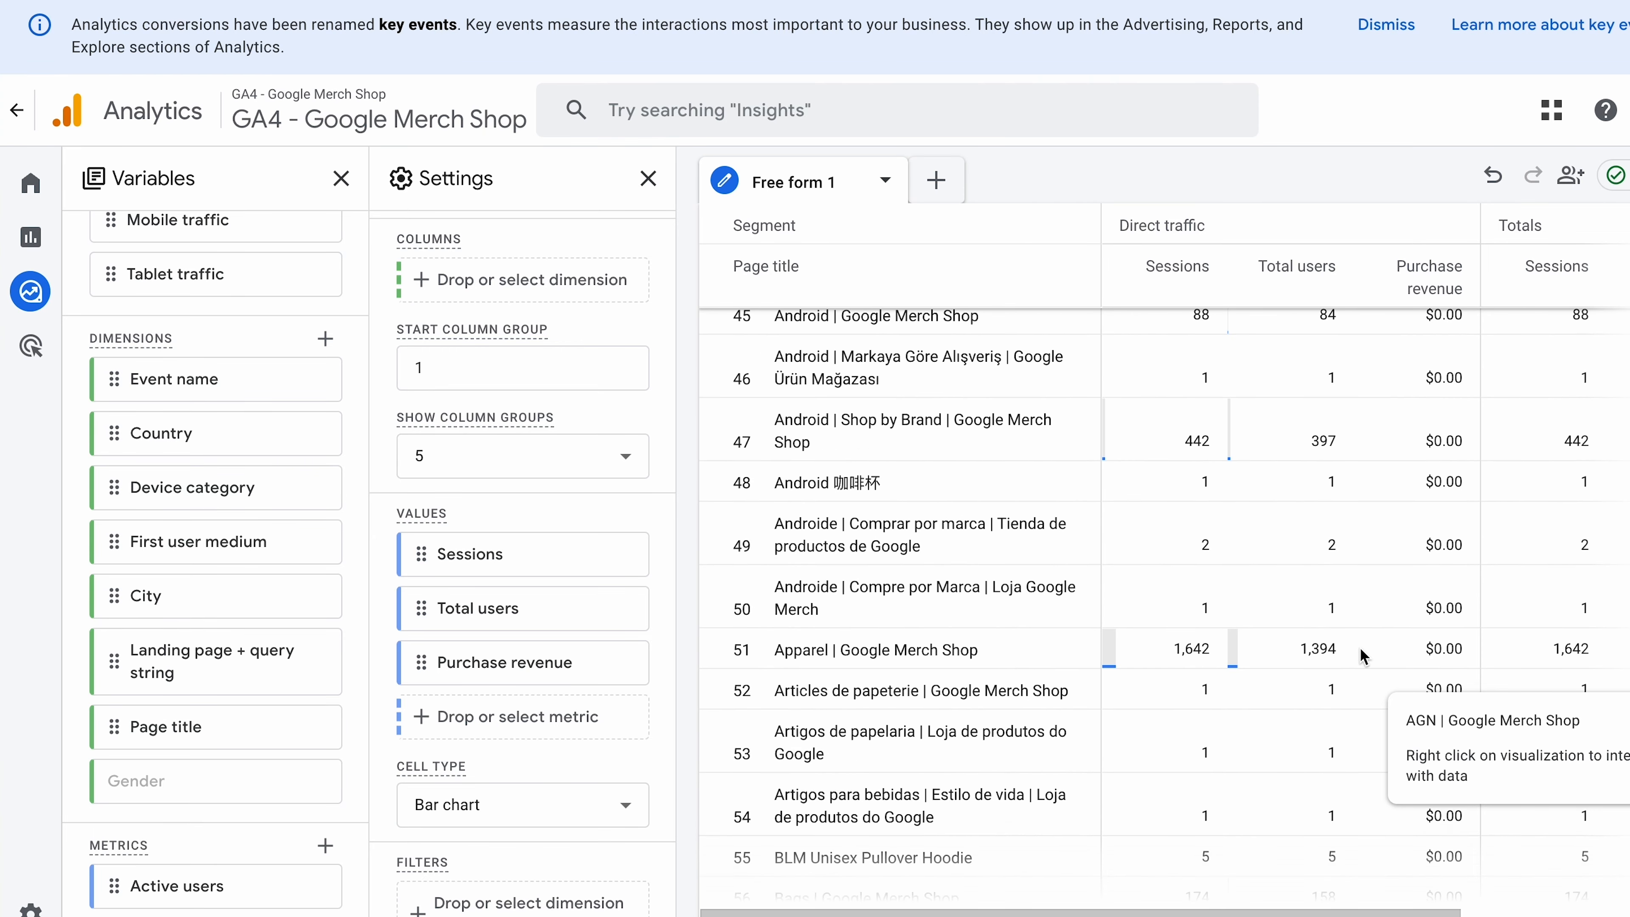
scroll(1362, 655, "up", 20)
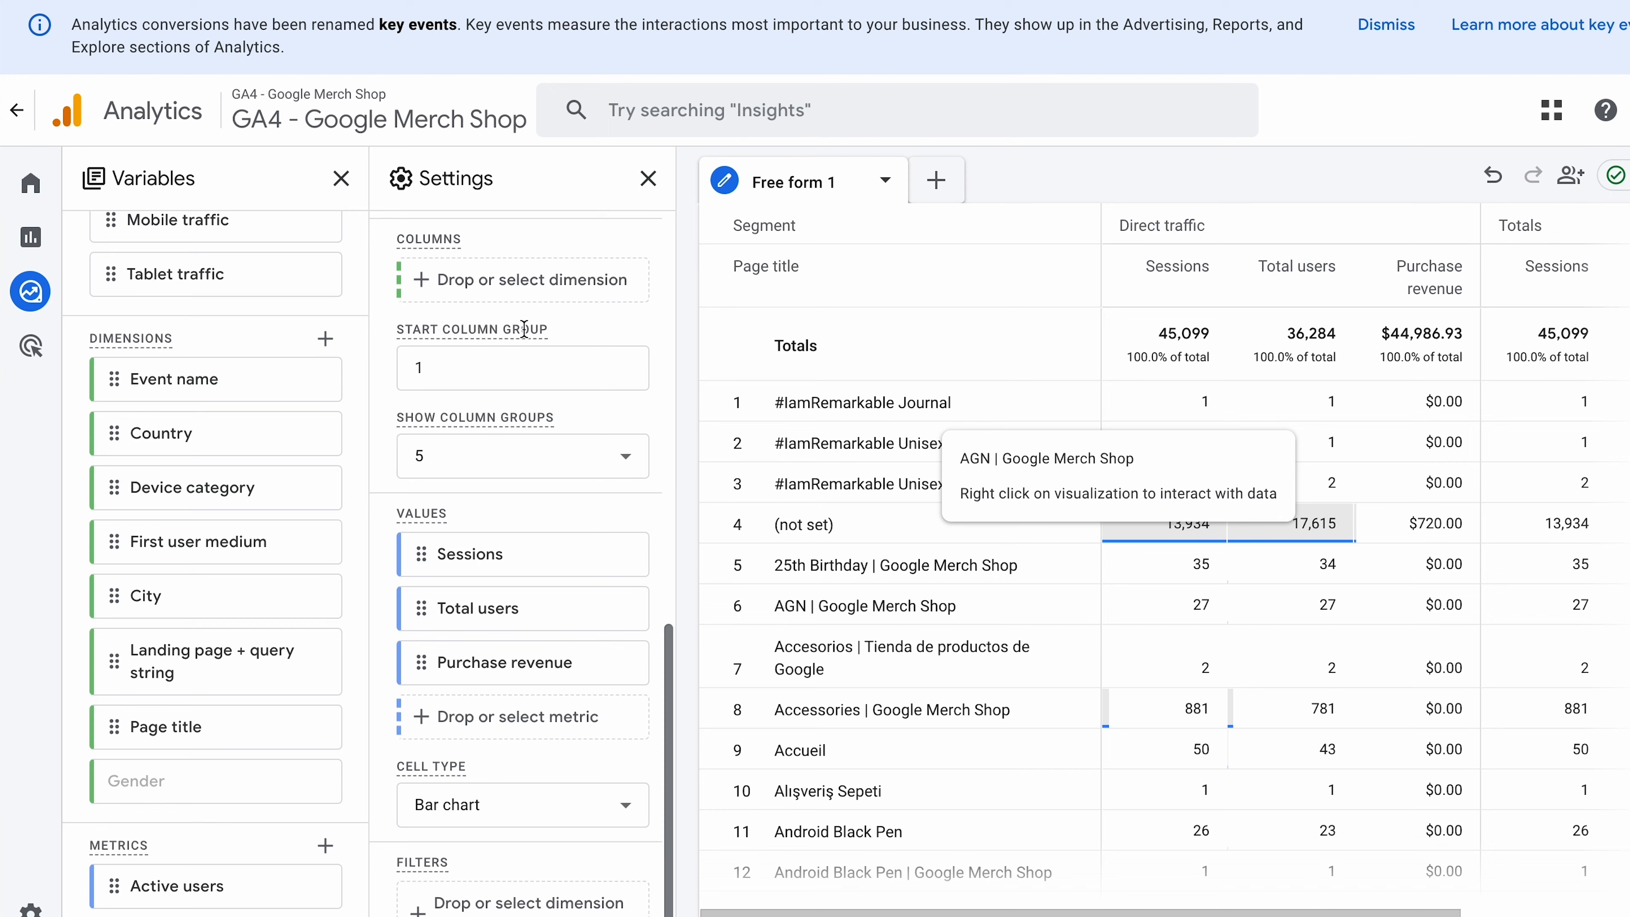
- View the Direct traffic sessions by page title as a donut chart and return the visualization to a table
scroll(527, 332, "up", 15)
left_click(494, 381)
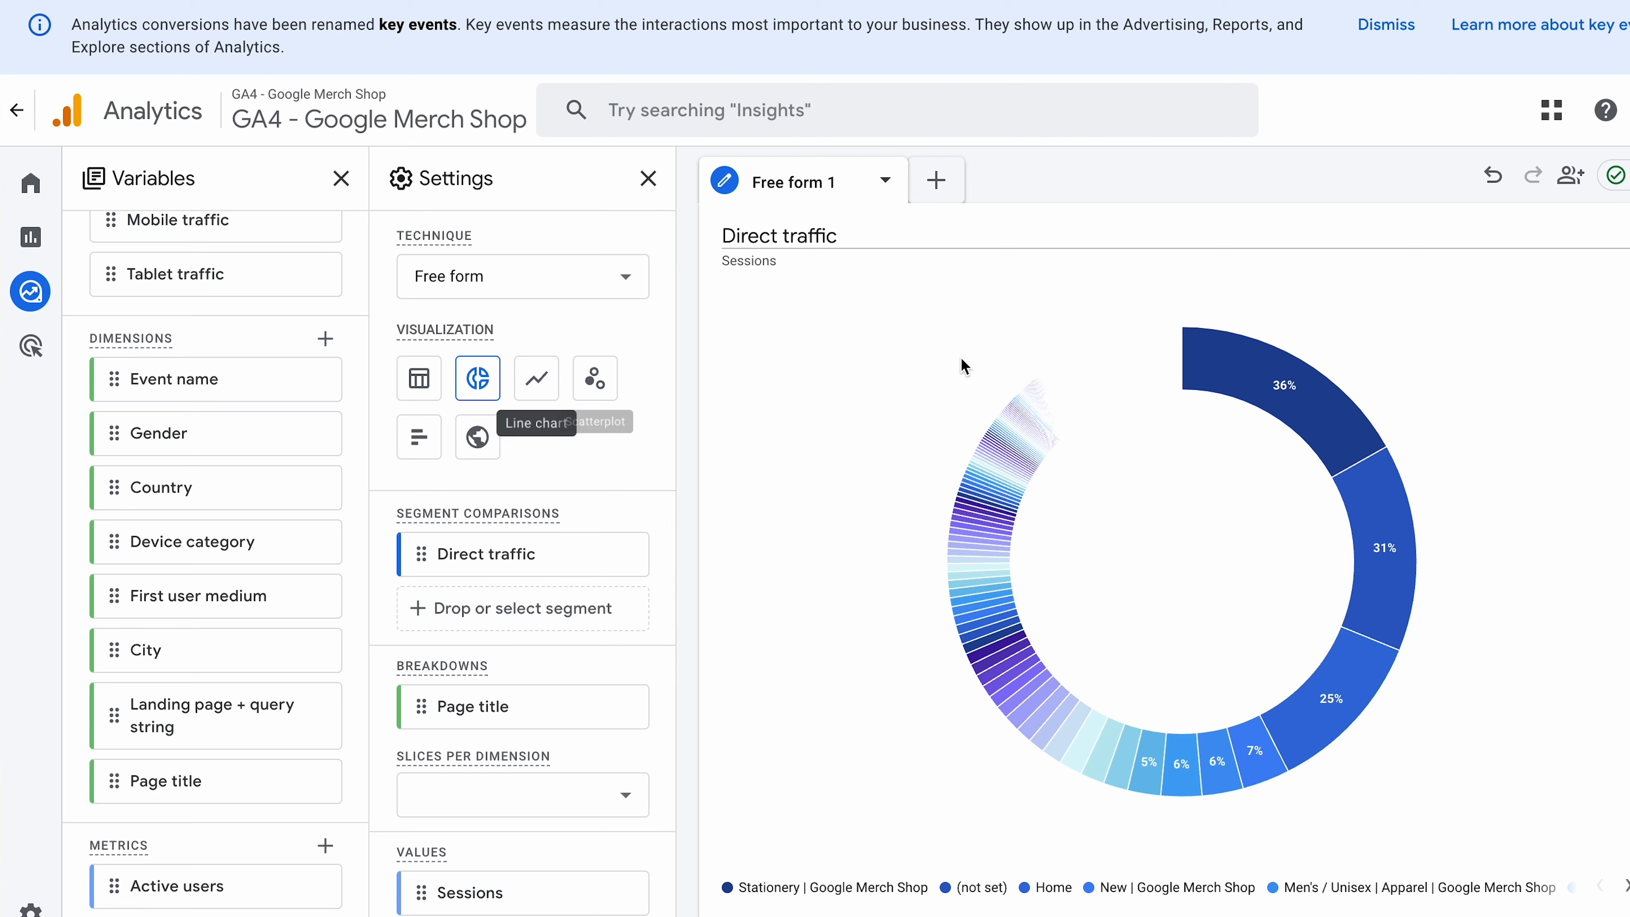
mouse_move(1312, 414)
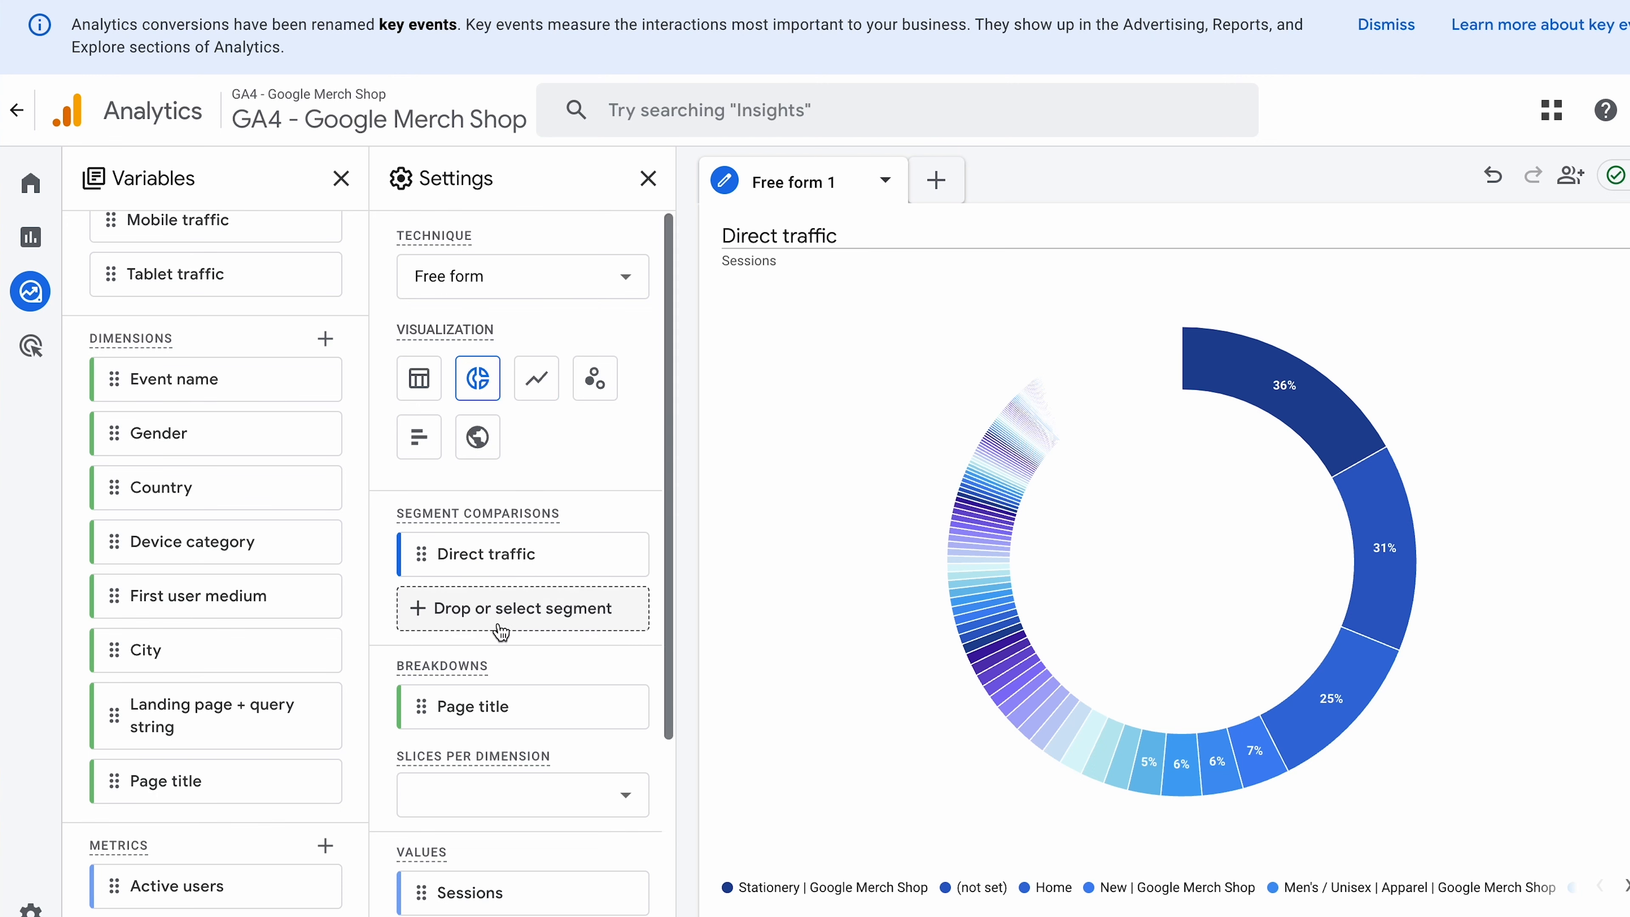
mouse_move(510, 558)
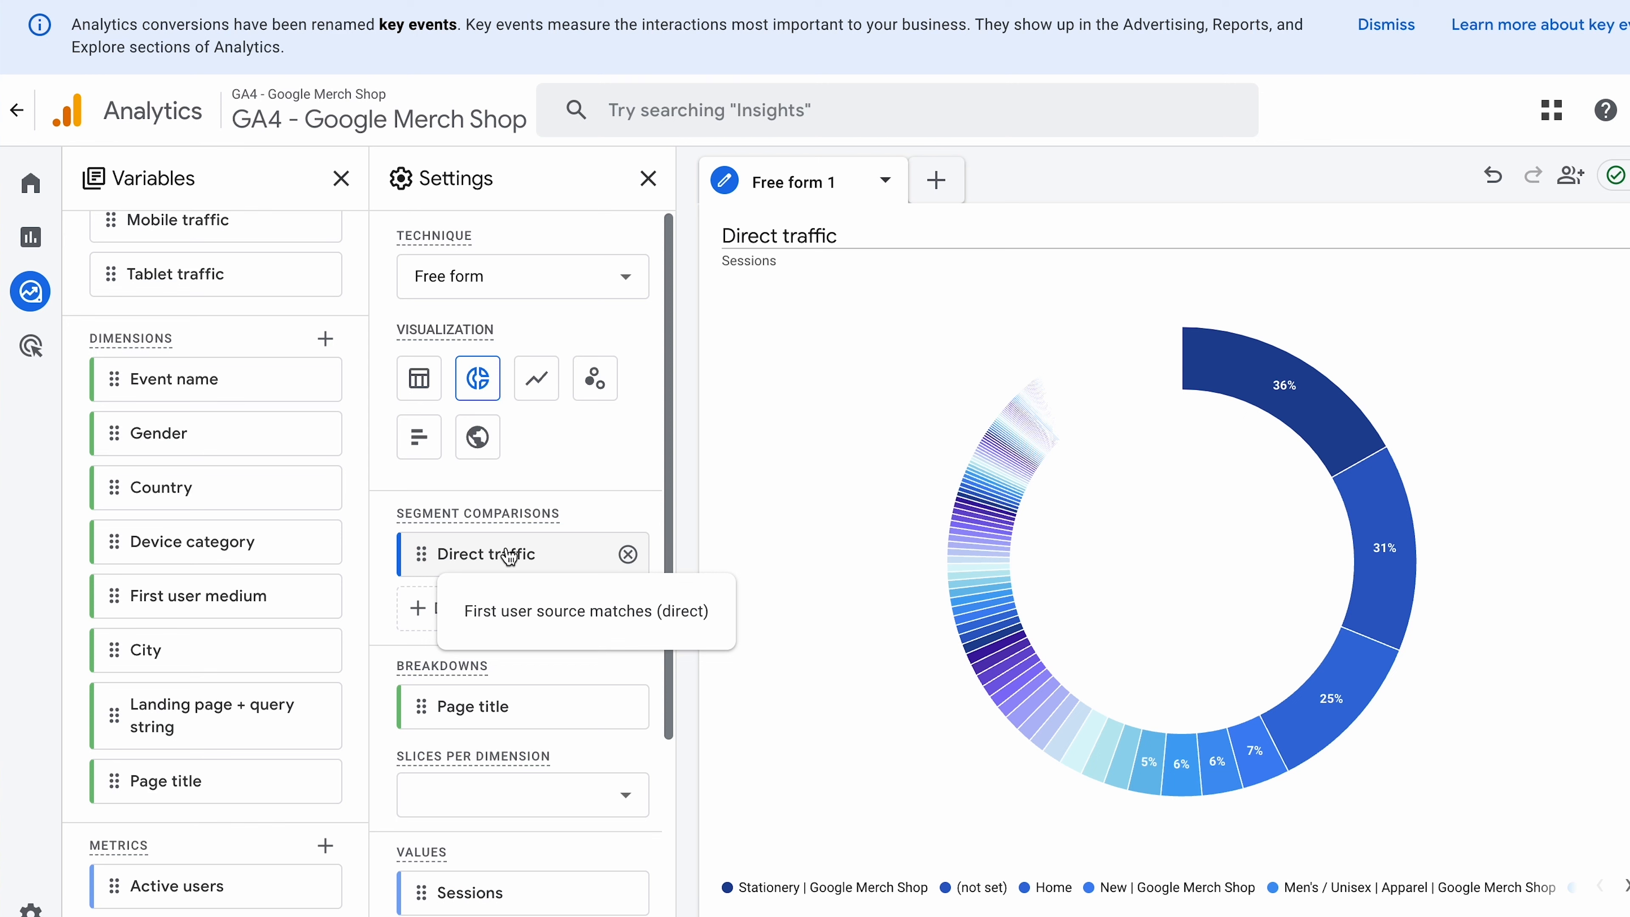
left_click(428, 382)
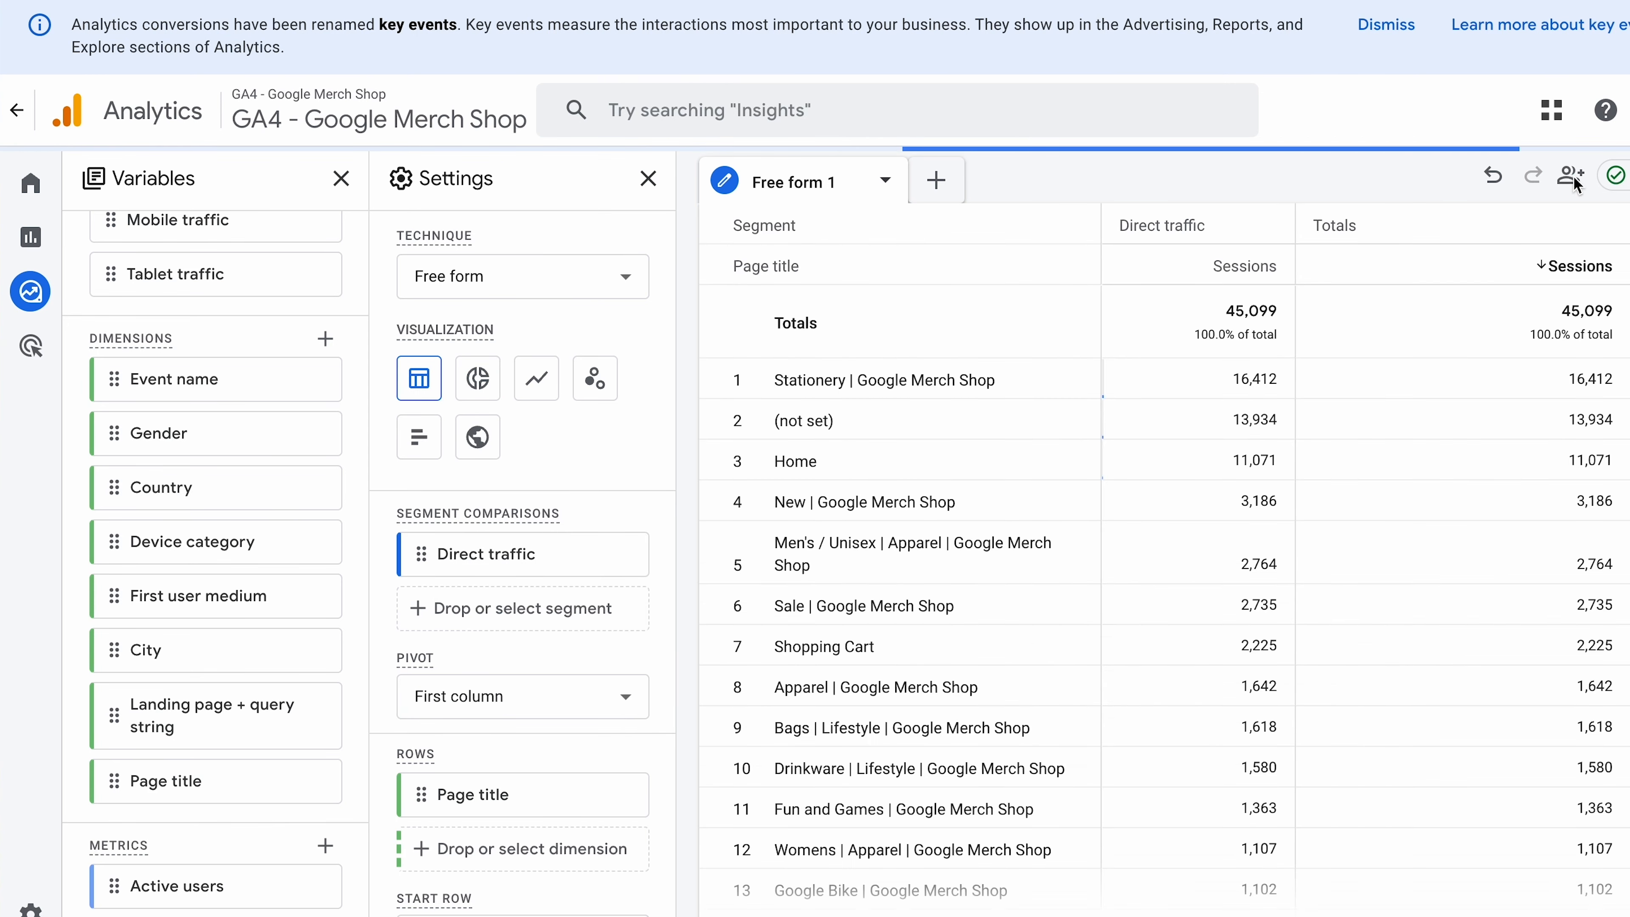